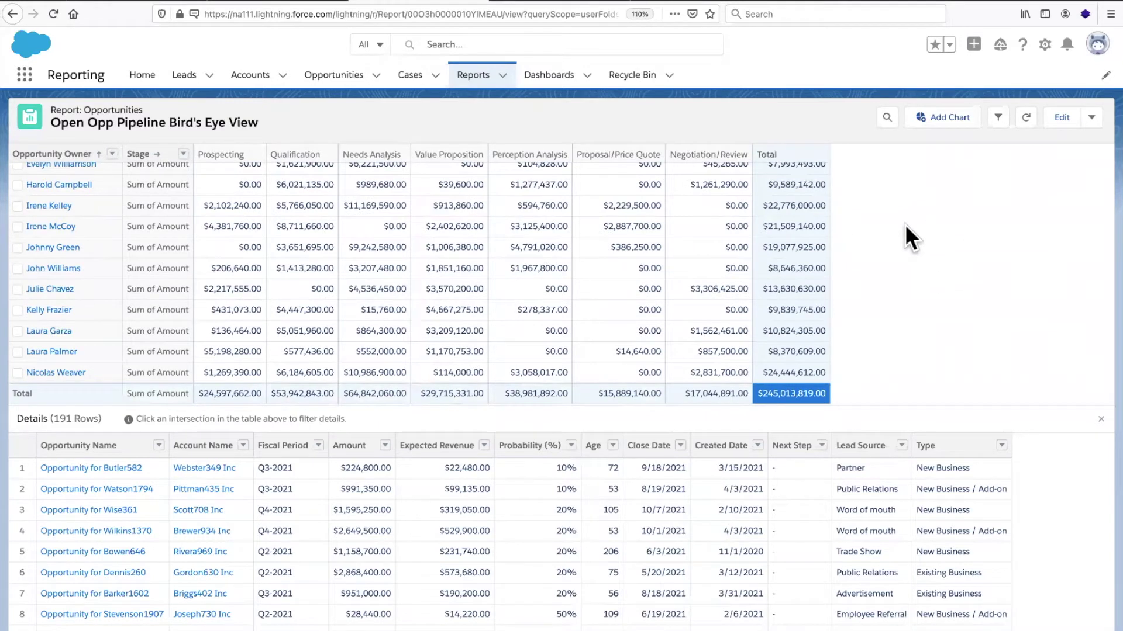
Open the pipeline report for editing and check which summary calculations are set for the Amount column.
{"action": "scroll", "coordinate": [959, 304], "scroll_direction": "up", "scroll_amount": 5}
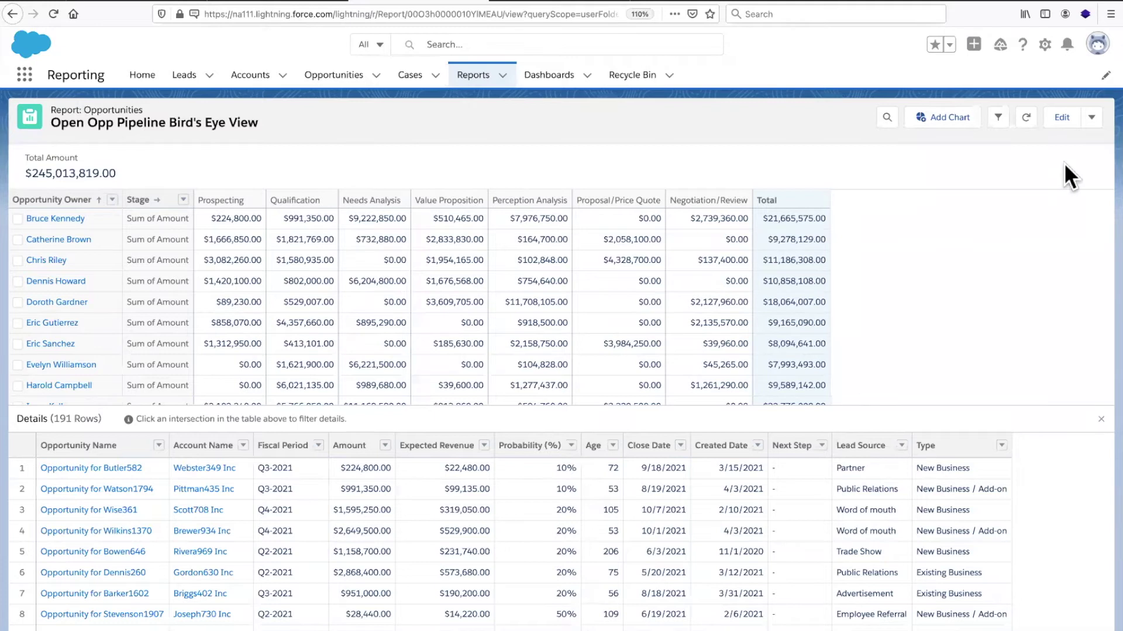
{"action": "left_click", "coordinate": [1059, 118]}
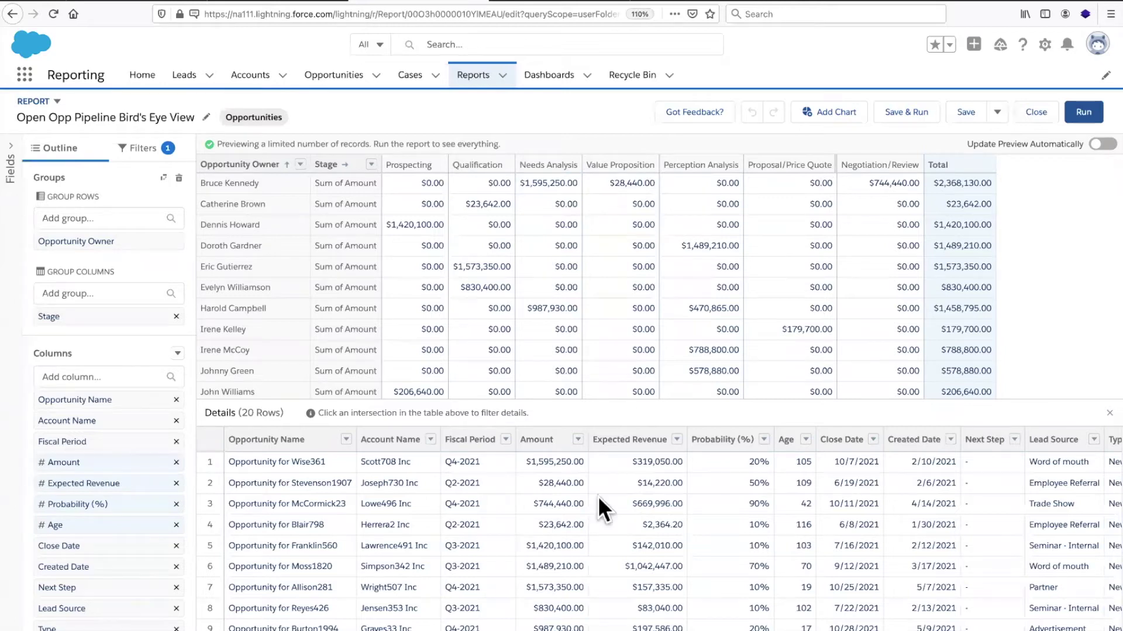
{"action": "left_click", "coordinate": [99, 461]}
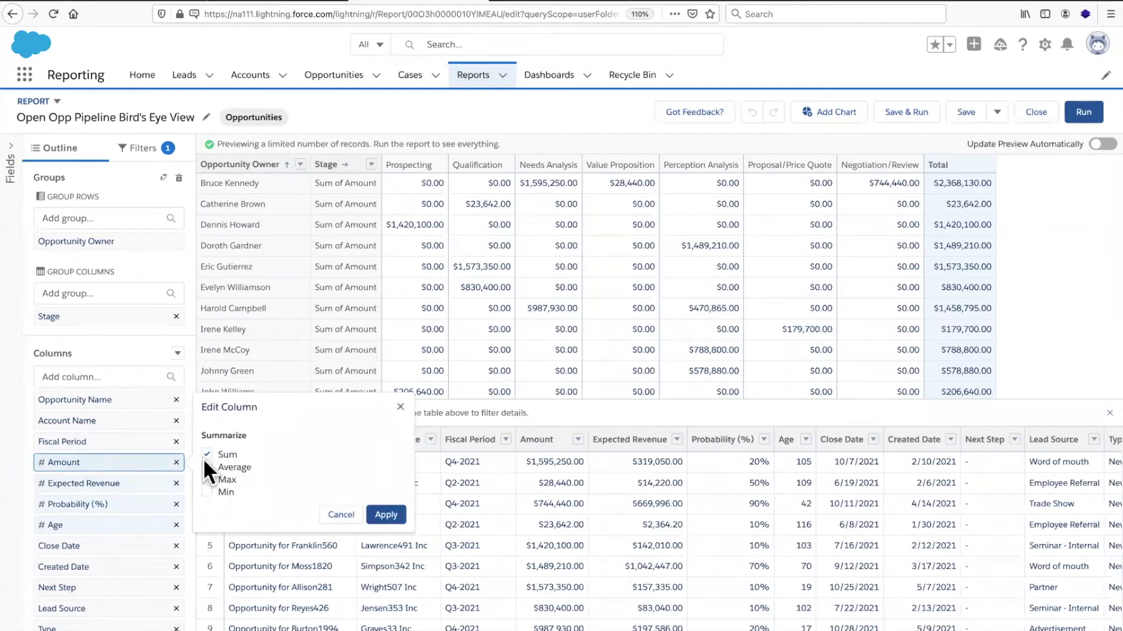
{"action": "left_click", "coordinate": [400, 406]}
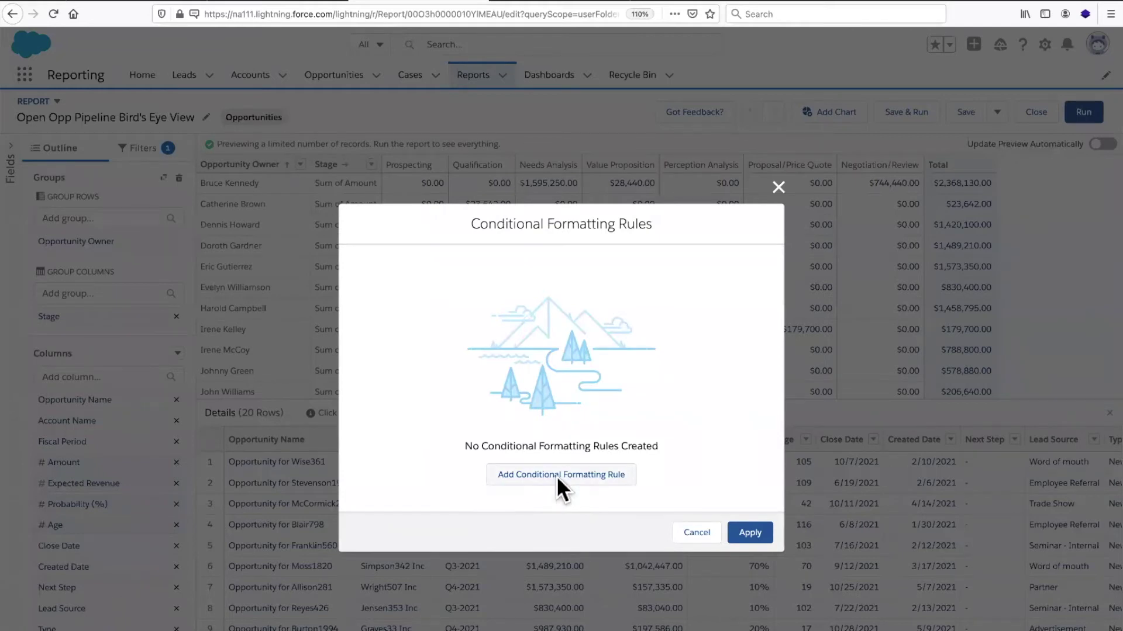
Add a conditional formatting rule on Sum of Amount with range limits of 1000000 and 5000000.
{"action": "left_click", "coordinate": [556, 475]}
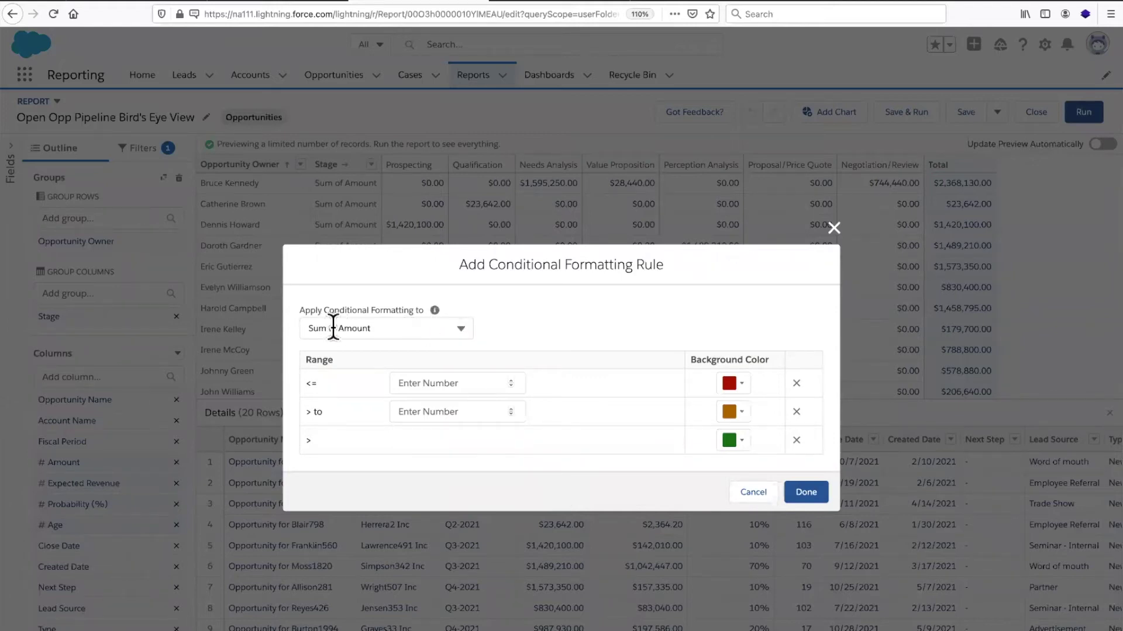
{"action": "left_click", "coordinate": [460, 328]}
{"action": "left_click", "coordinate": [565, 316]}
{"action": "left_click", "coordinate": [464, 384]}
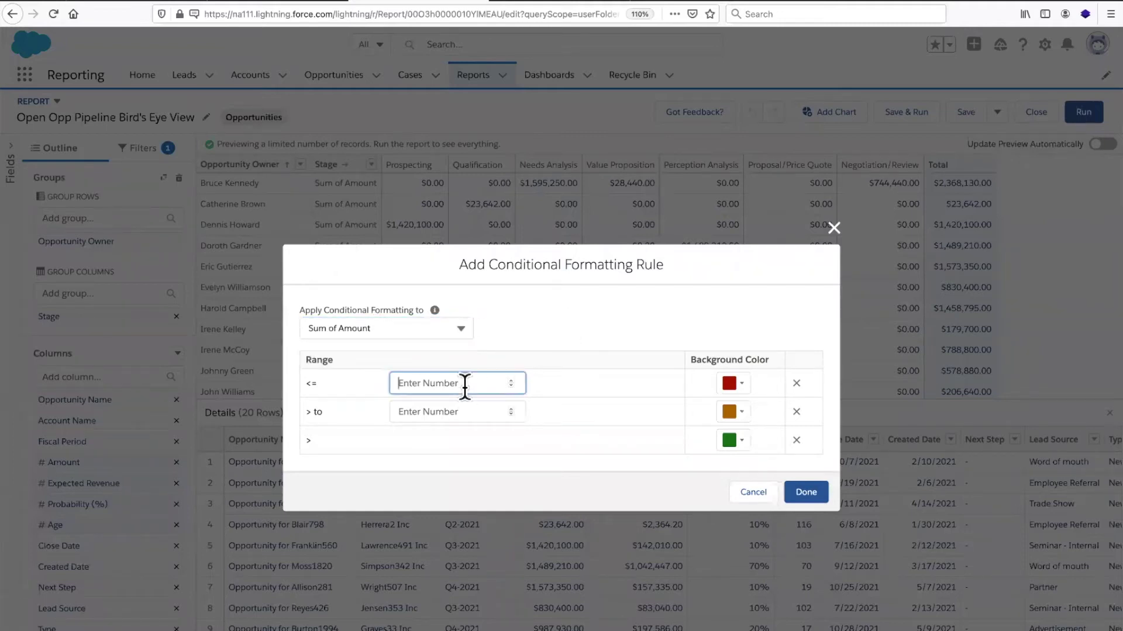
{"action": "type", "text": "1000000"}
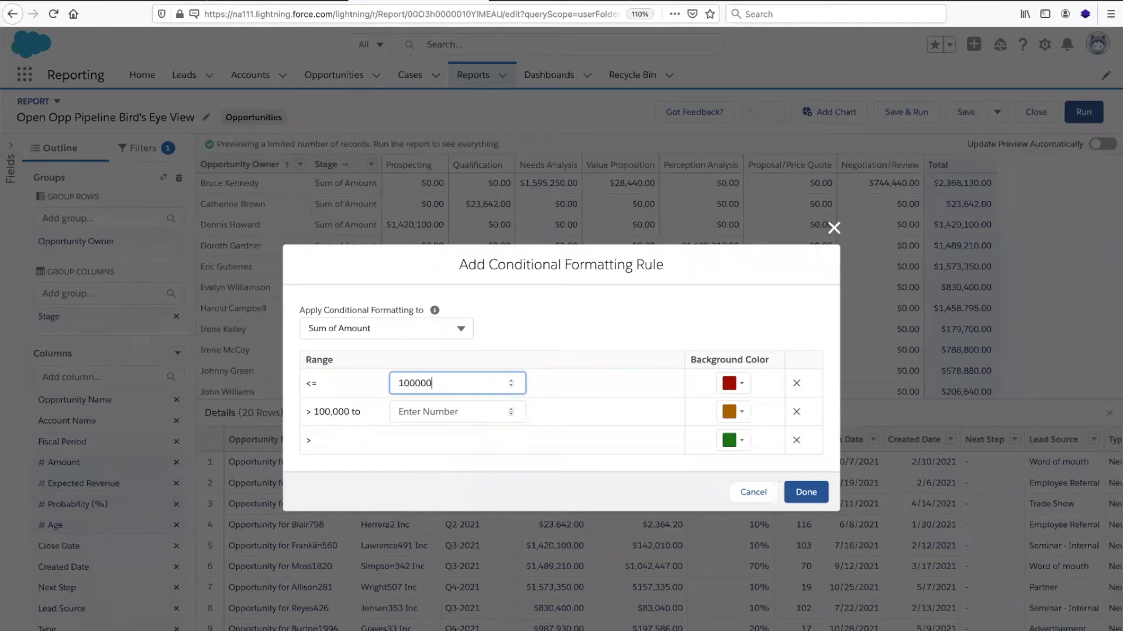
{"action": "left_click", "coordinate": [456, 416]}
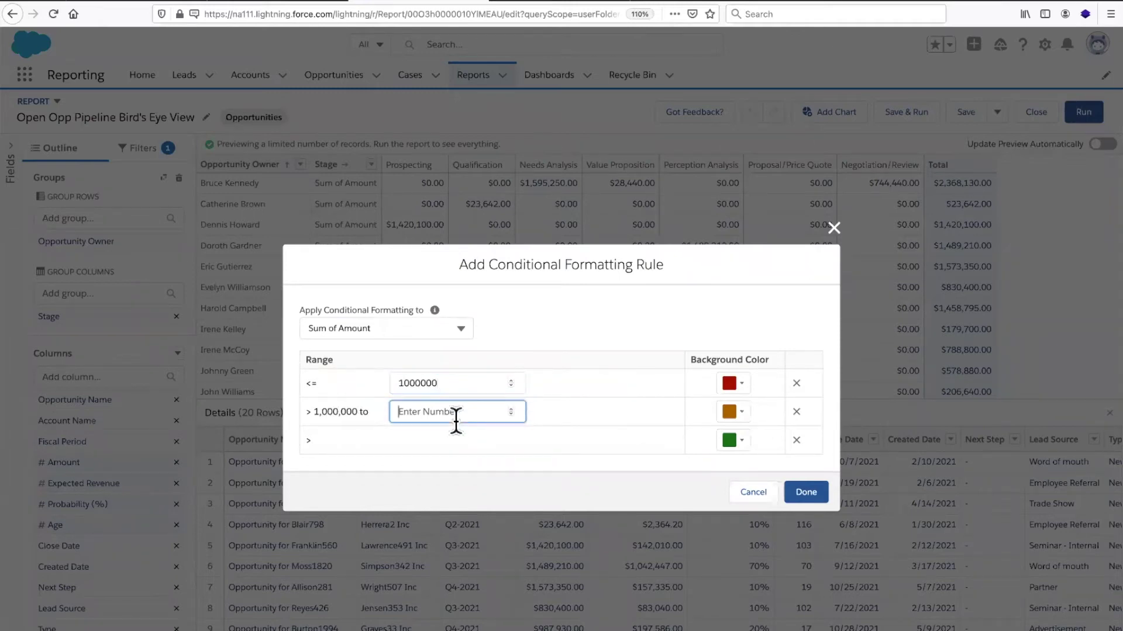
{"action": "type", "text": "5000000"}
Look through the default and custom background color choices for the lowest range of the rule.
{"action": "left_click", "coordinate": [741, 384]}
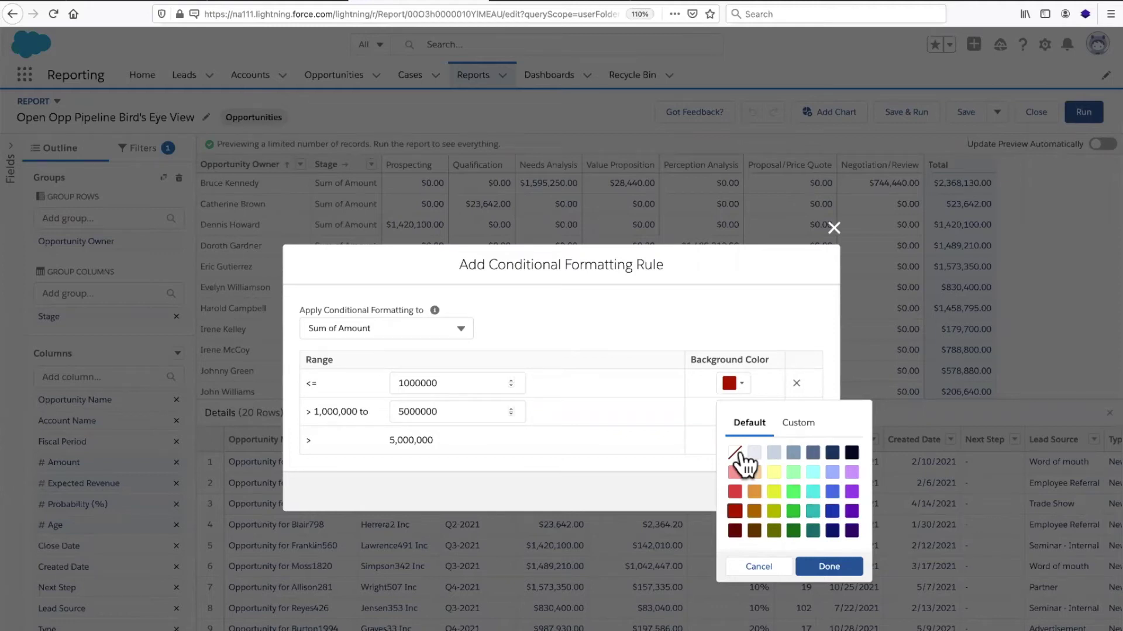
{"action": "left_click", "coordinate": [801, 425]}
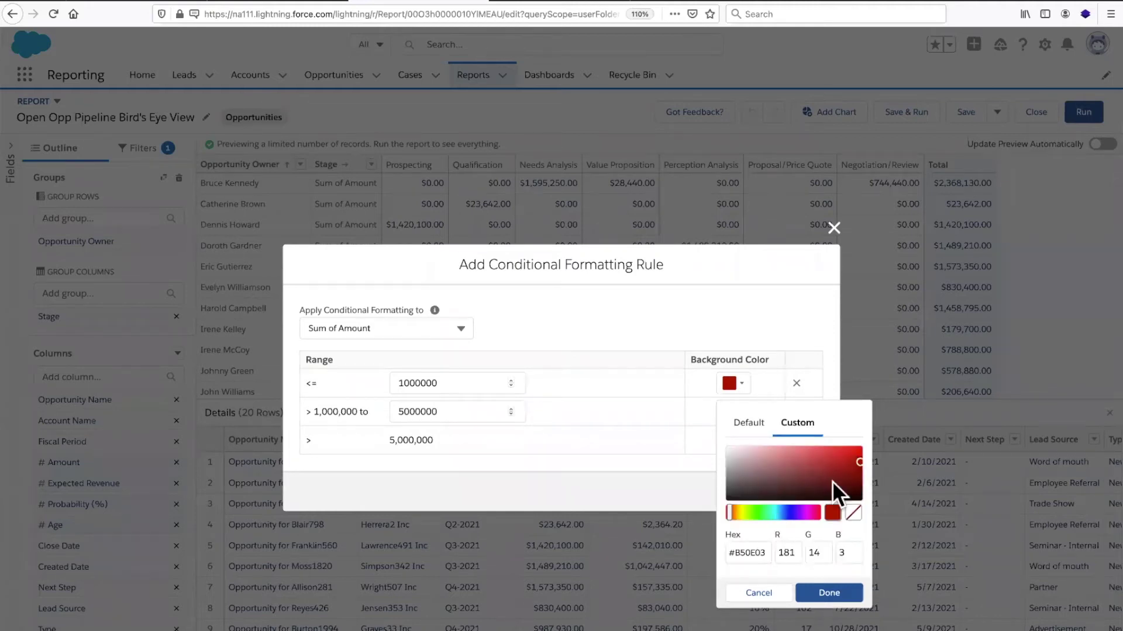
{"action": "left_click", "coordinate": [797, 318]}
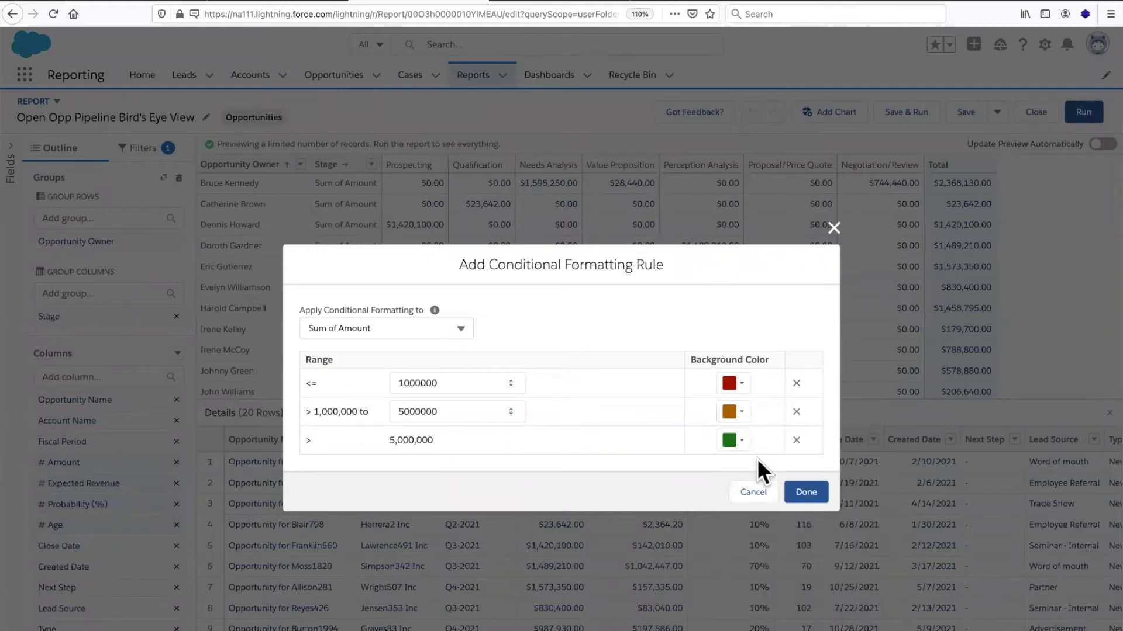
Apply the Sum of Amount formatting rule and run the report with automatic preview updates enabled.
{"action": "left_click", "coordinate": [813, 500]}
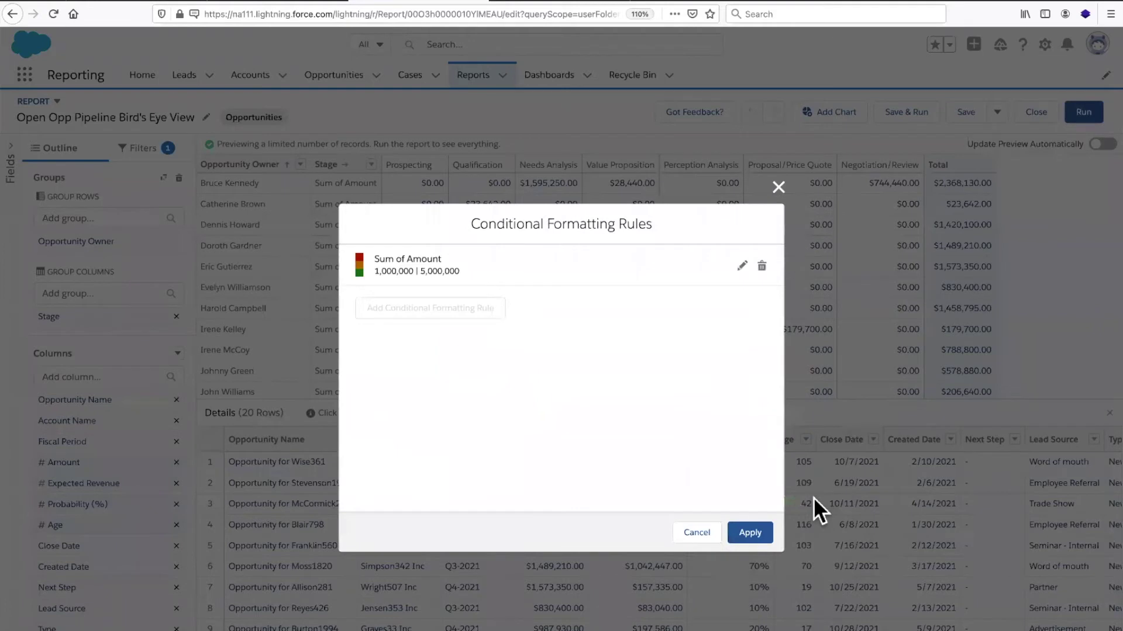
{"action": "left_click", "coordinate": [750, 533]}
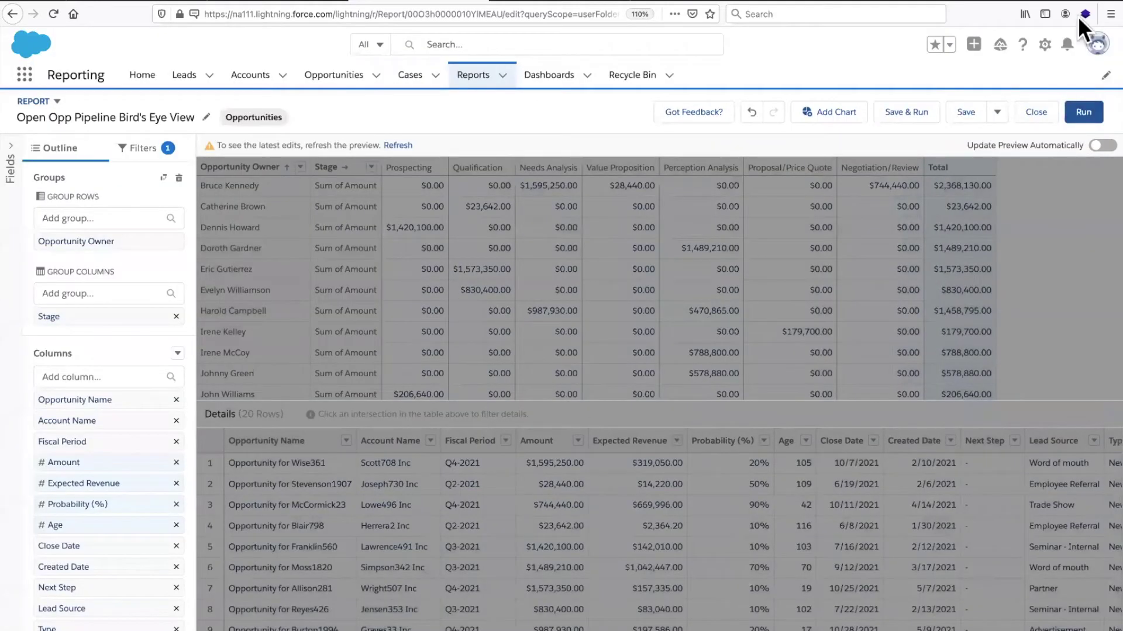
{"action": "left_click", "coordinate": [1102, 146]}
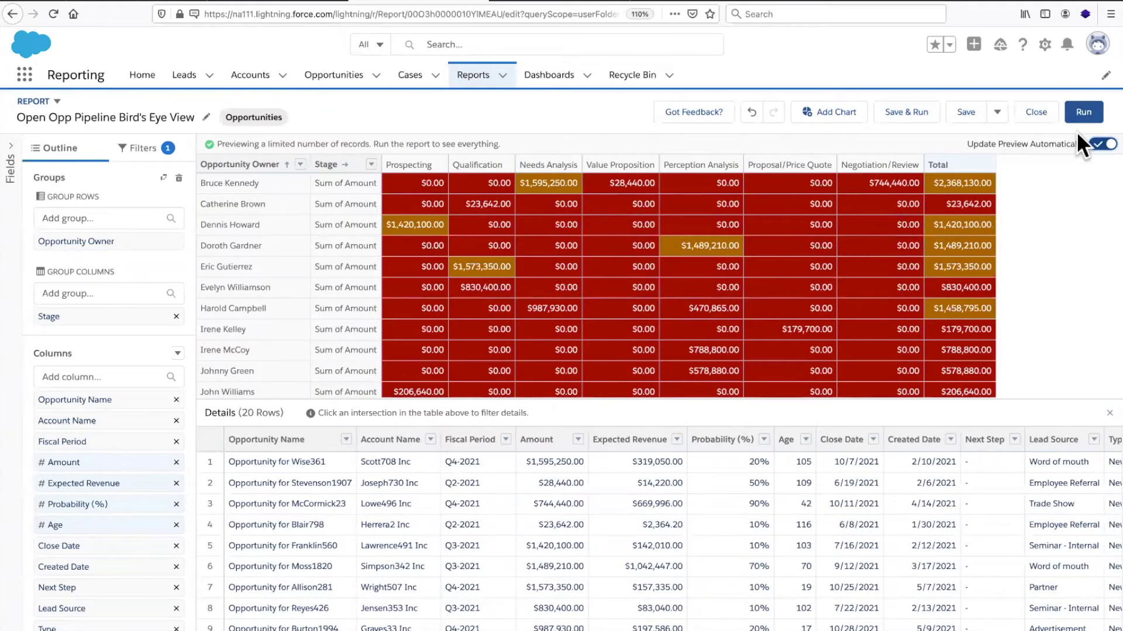
{"action": "left_click", "coordinate": [1085, 116]}
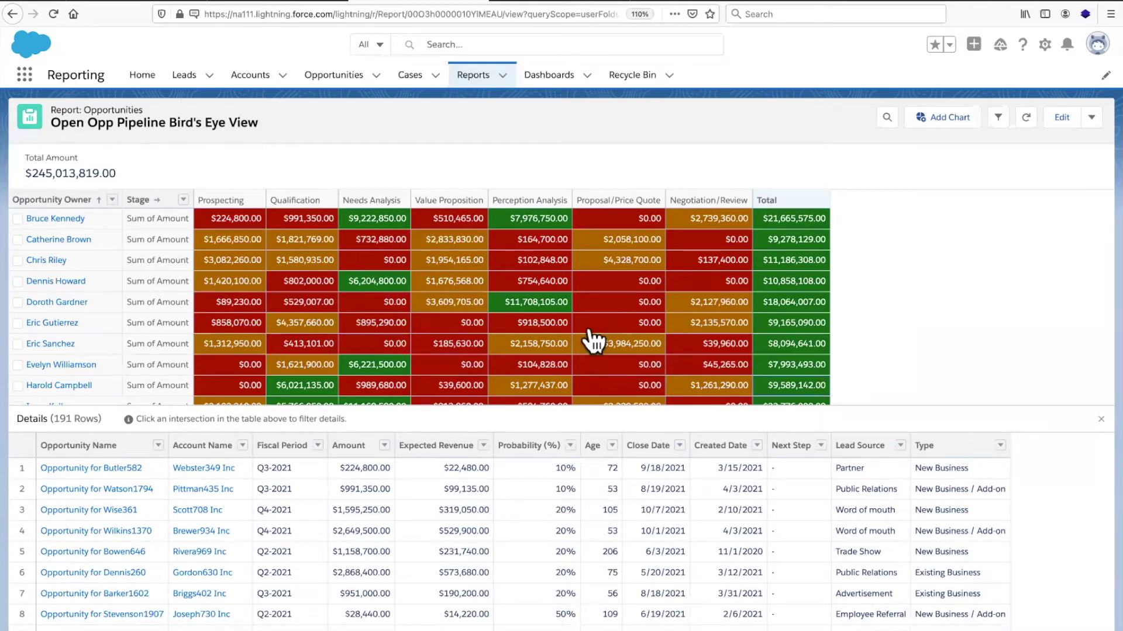
Review the color-coded pipeline matrix and show the detail records behind the $3,306,425.00 cell in Negotiation/Review.
{"action": "scroll", "coordinate": [591, 339], "scroll_direction": "down", "scroll_amount": 3}
{"action": "scroll", "coordinate": [514, 313], "scroll_direction": "down", "scroll_amount": 1}
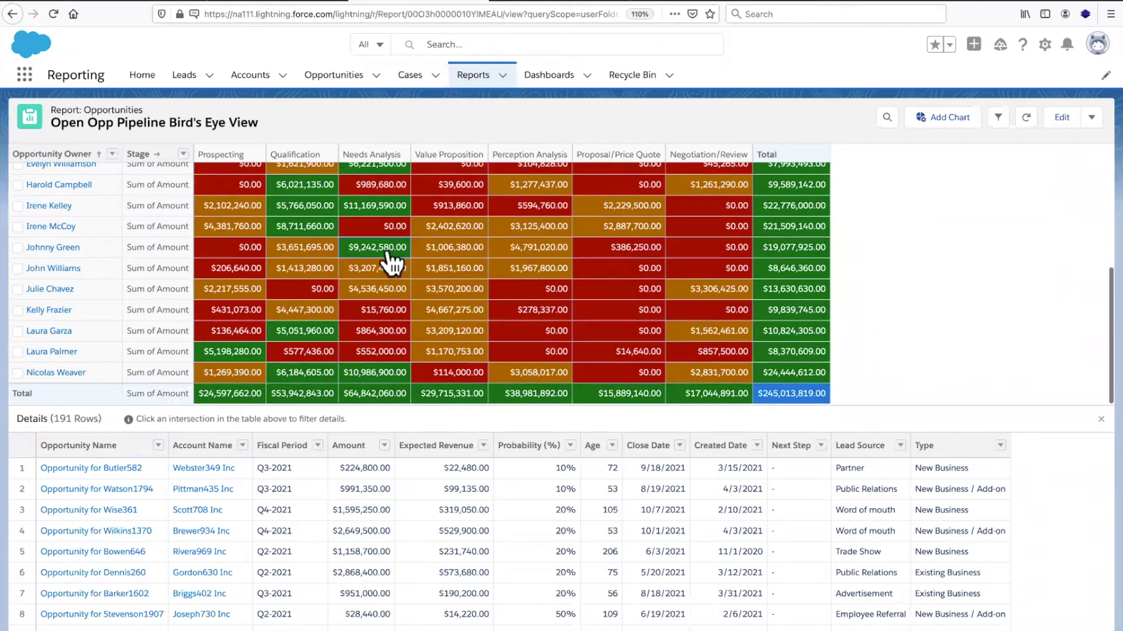
{"action": "scroll", "coordinate": [577, 276], "scroll_direction": "up", "scroll_amount": 4}
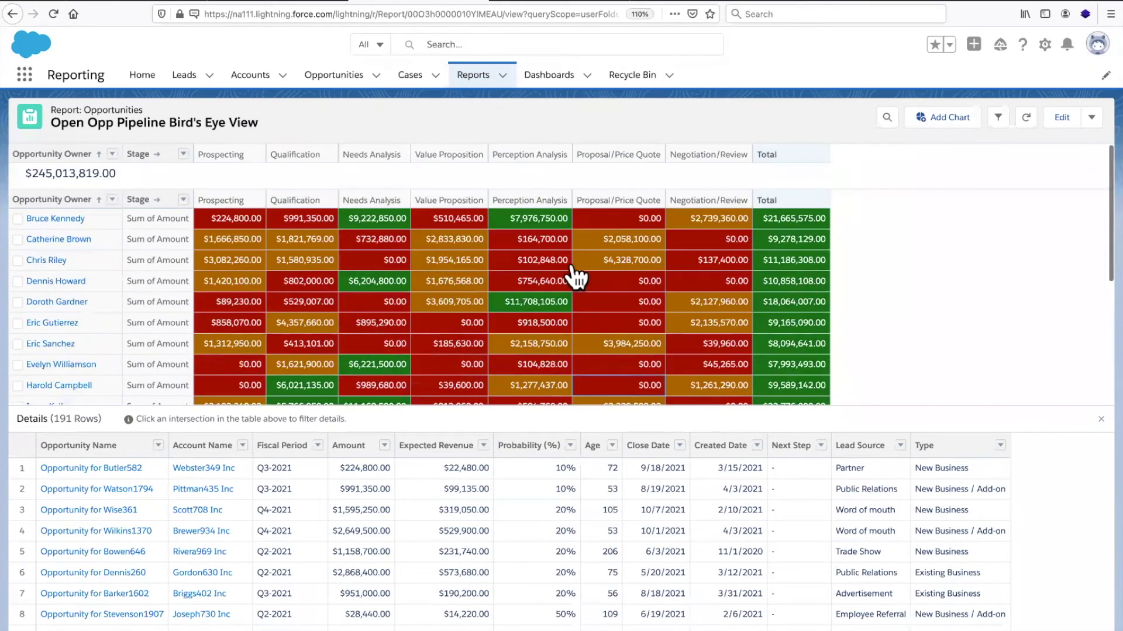
{"action": "scroll", "coordinate": [577, 275], "scroll_direction": "down", "scroll_amount": 2}
{"action": "scroll", "coordinate": [576, 275], "scroll_direction": "down", "scroll_amount": 3}
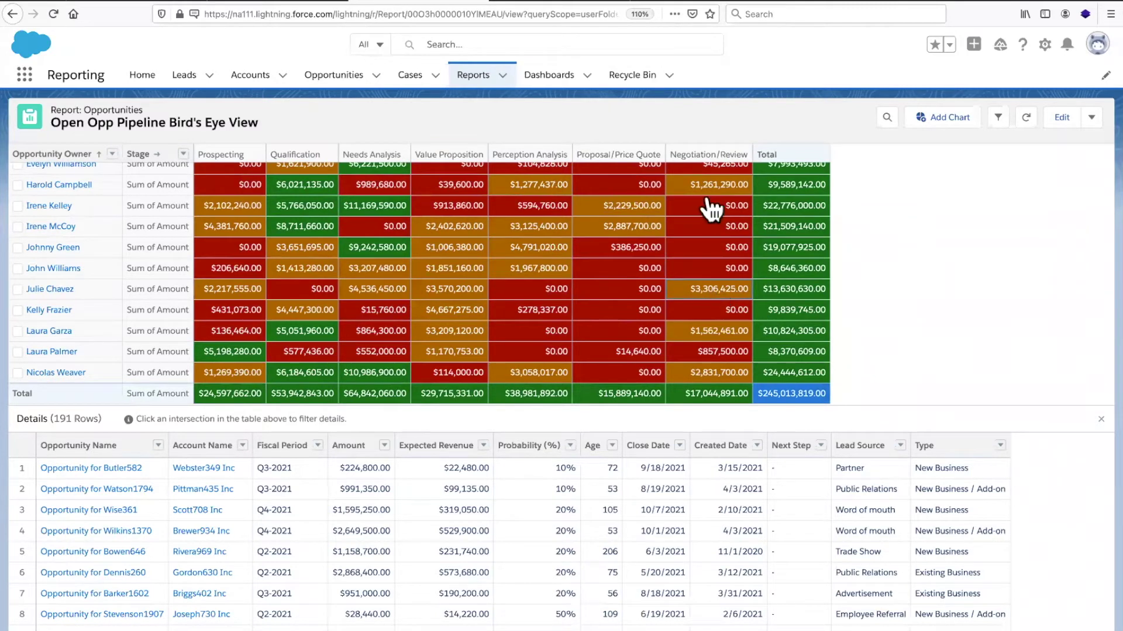
{"action": "left_click", "coordinate": [714, 300]}
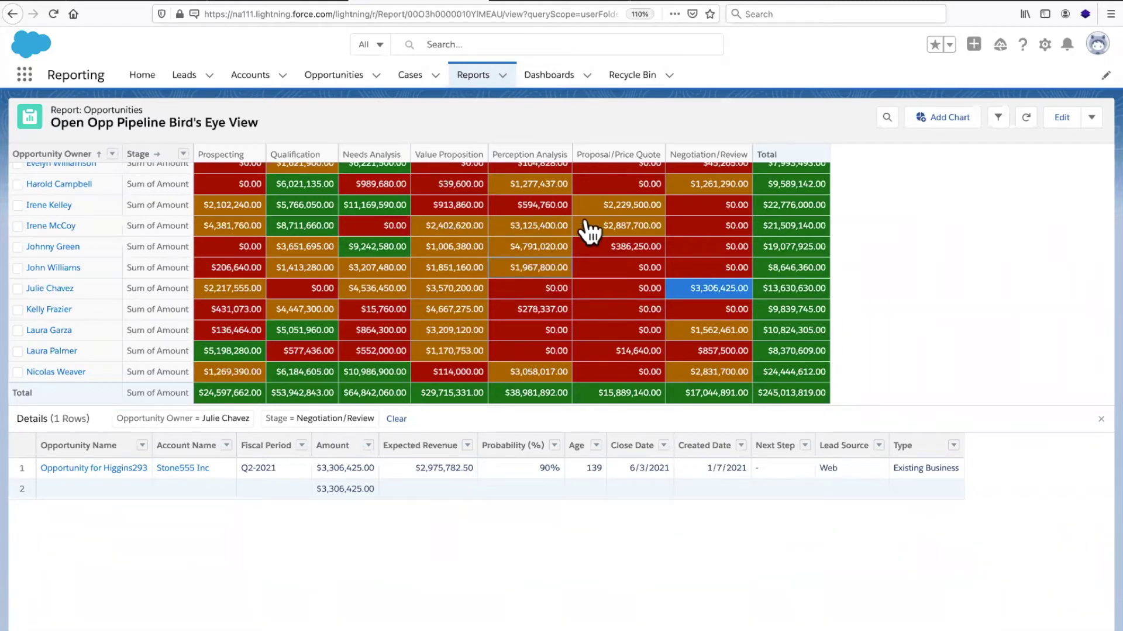
{"action": "key", "text": "super+Tab"}
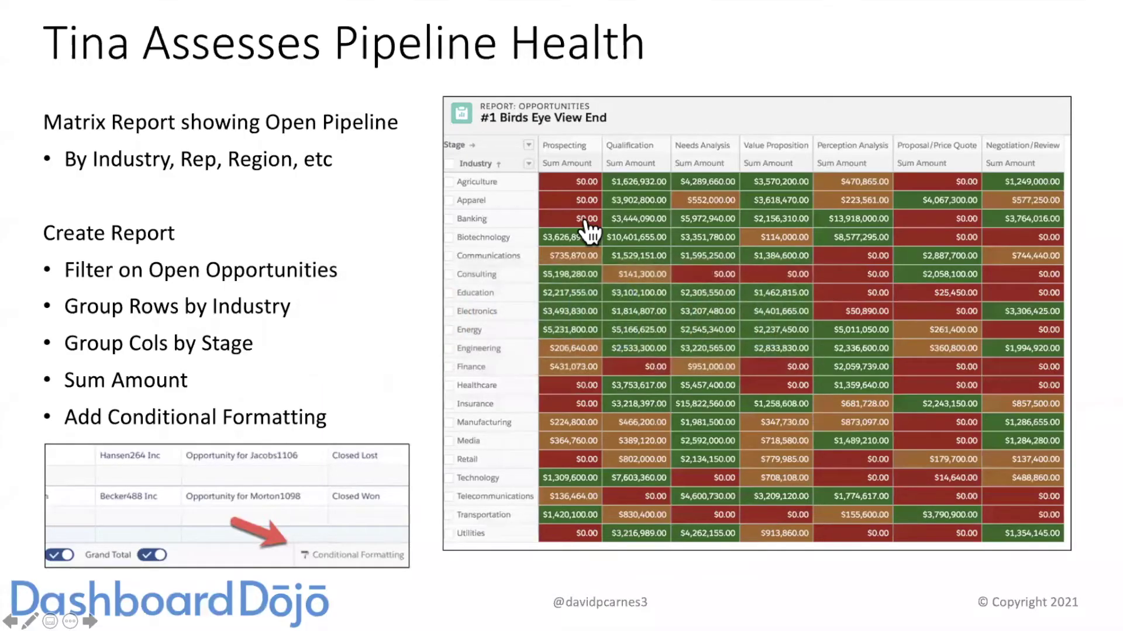
{"action": "key", "text": "Right"}
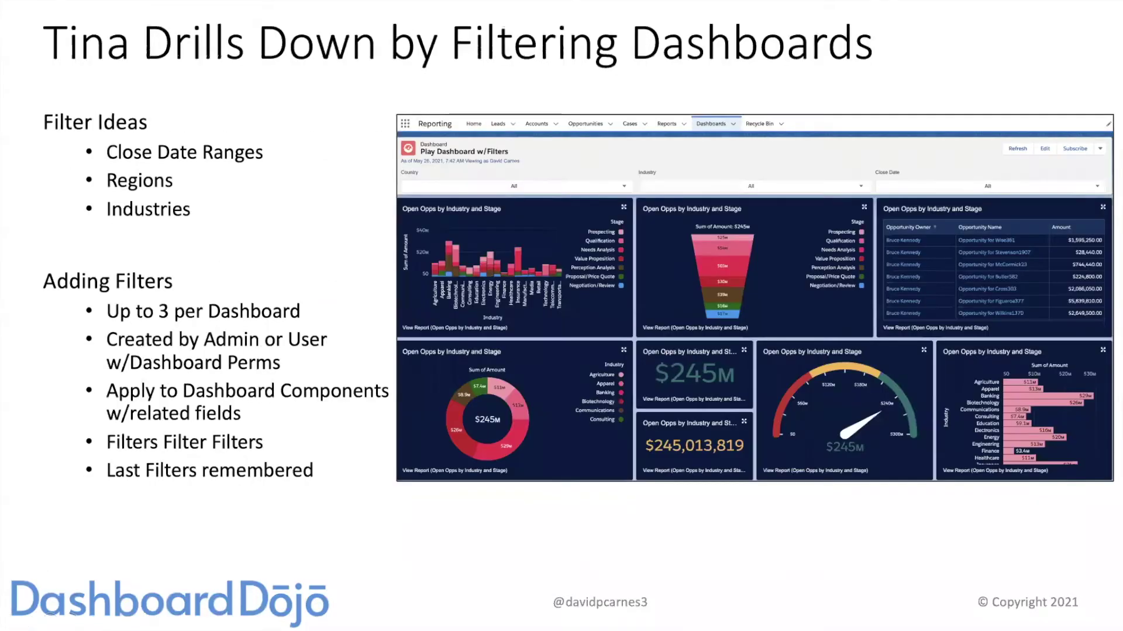
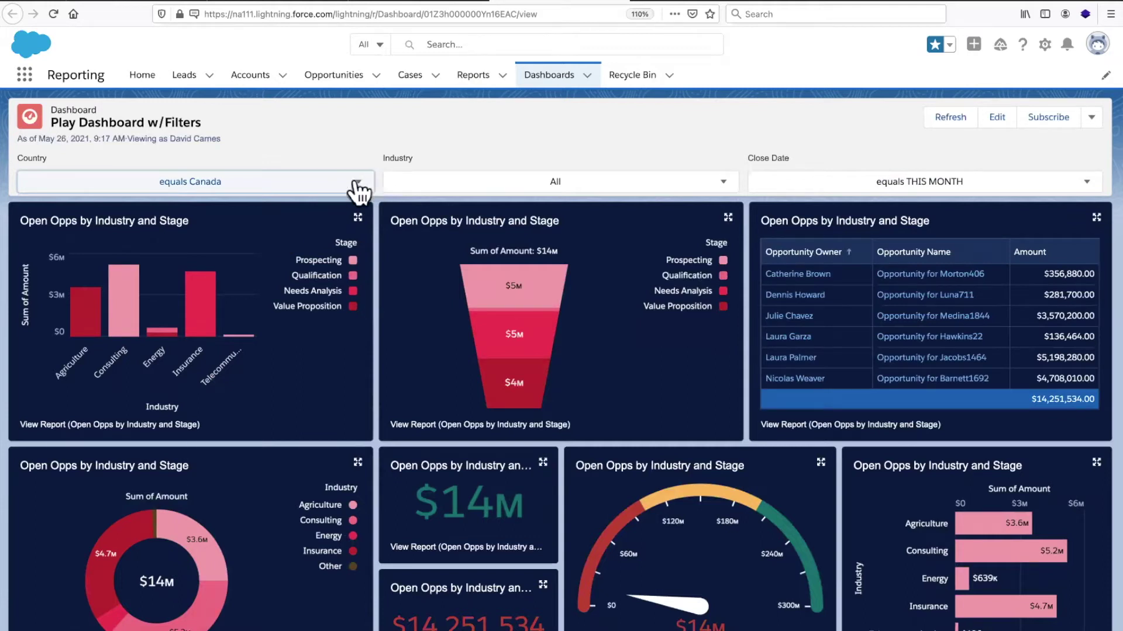
Reset the Country and Close Date filters of Play Dashboard w/Filters to All.
{"action": "left_click", "coordinate": [354, 182]}
{"action": "left_click", "coordinate": [273, 216]}
{"action": "left_click", "coordinate": [1060, 191]}
{"action": "left_click", "coordinate": [997, 209]}
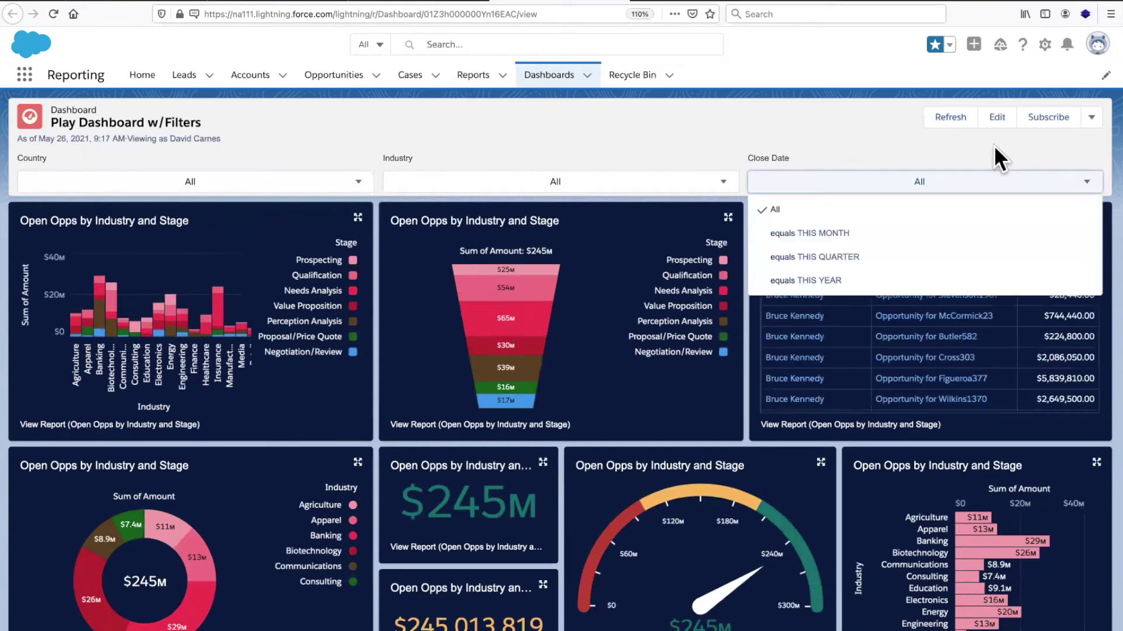
Open the dashboard for editing and delete its Industry filter.
{"action": "left_click", "coordinate": [997, 119]}
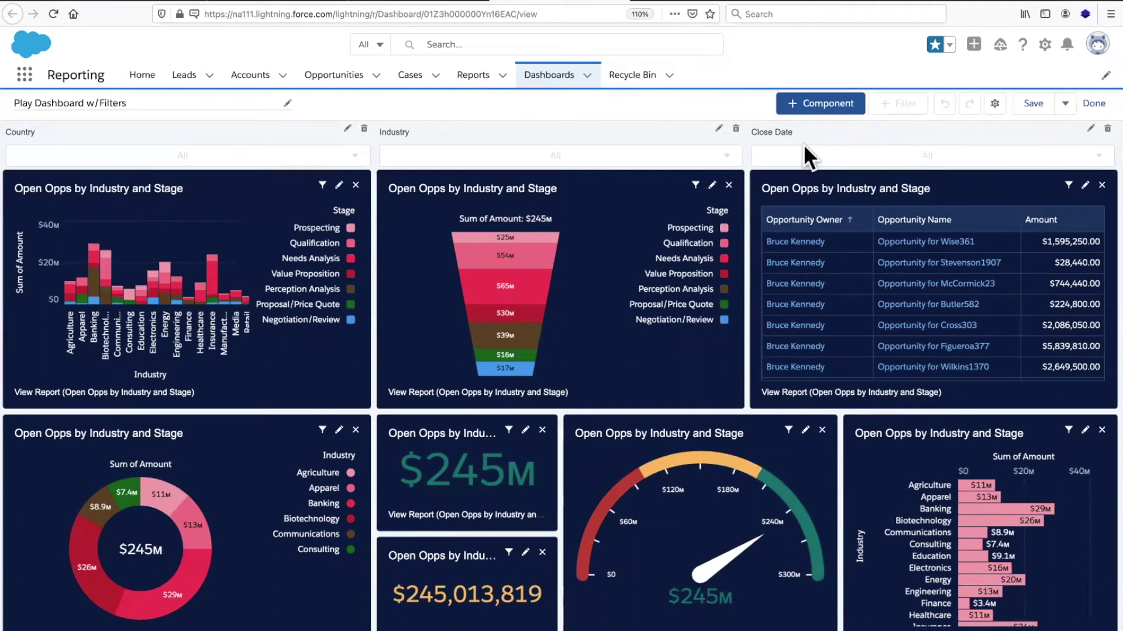
{"action": "left_click", "coordinate": [736, 128]}
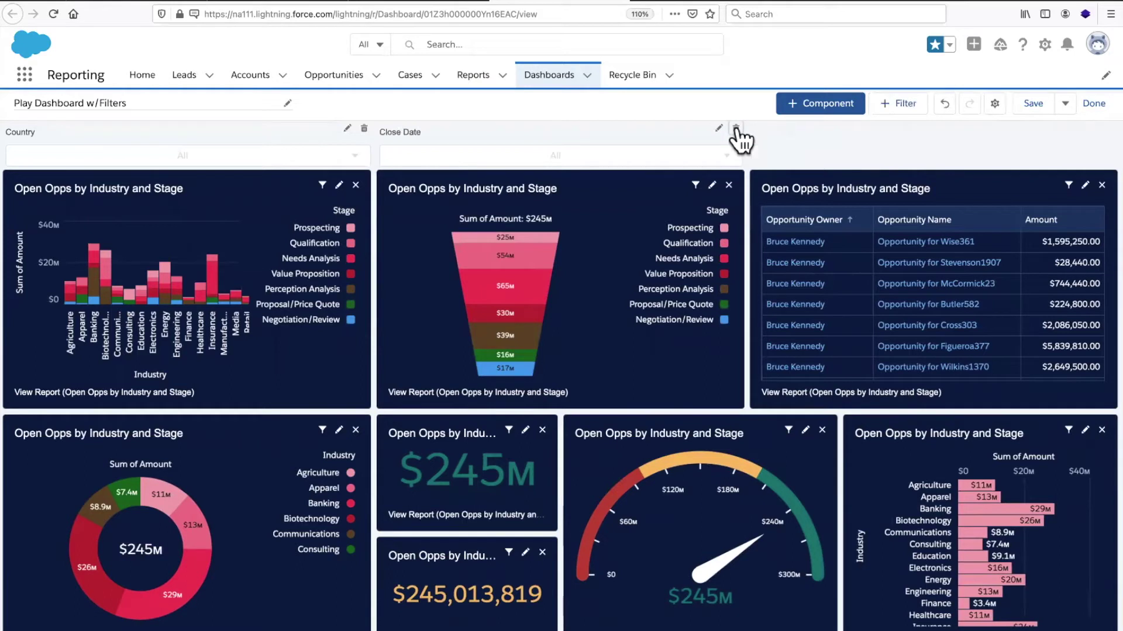
Start a new dashboard filter on the Industry field with Agriculture as its first filter value.
{"action": "left_click", "coordinate": [906, 106]}
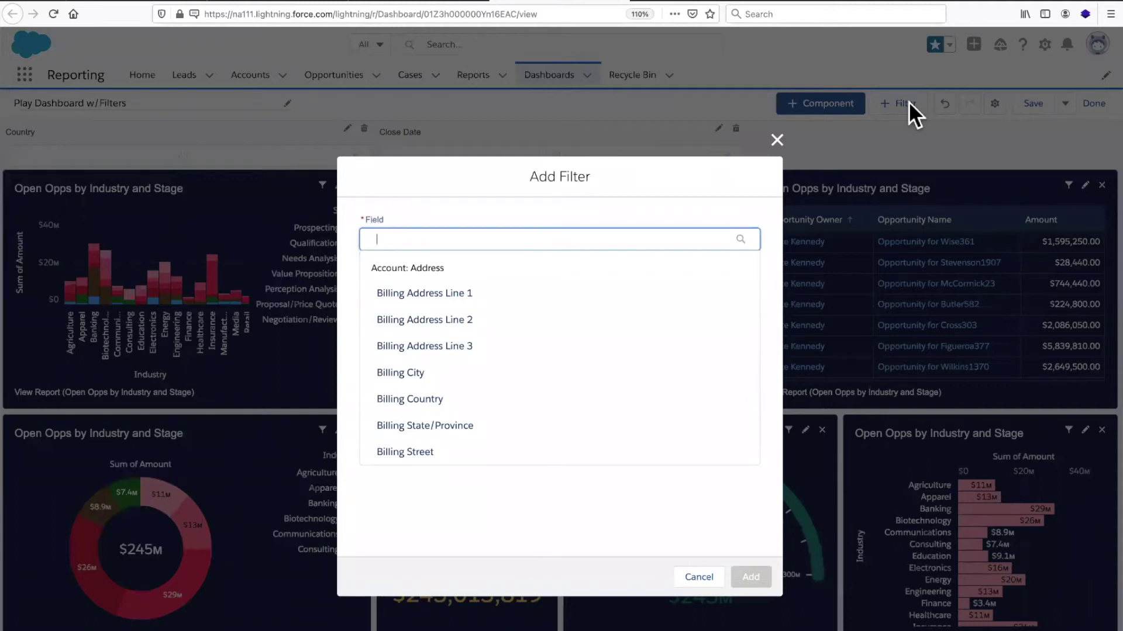
{"action": "type", "text": "indu"}
{"action": "left_click", "coordinate": [521, 290]}
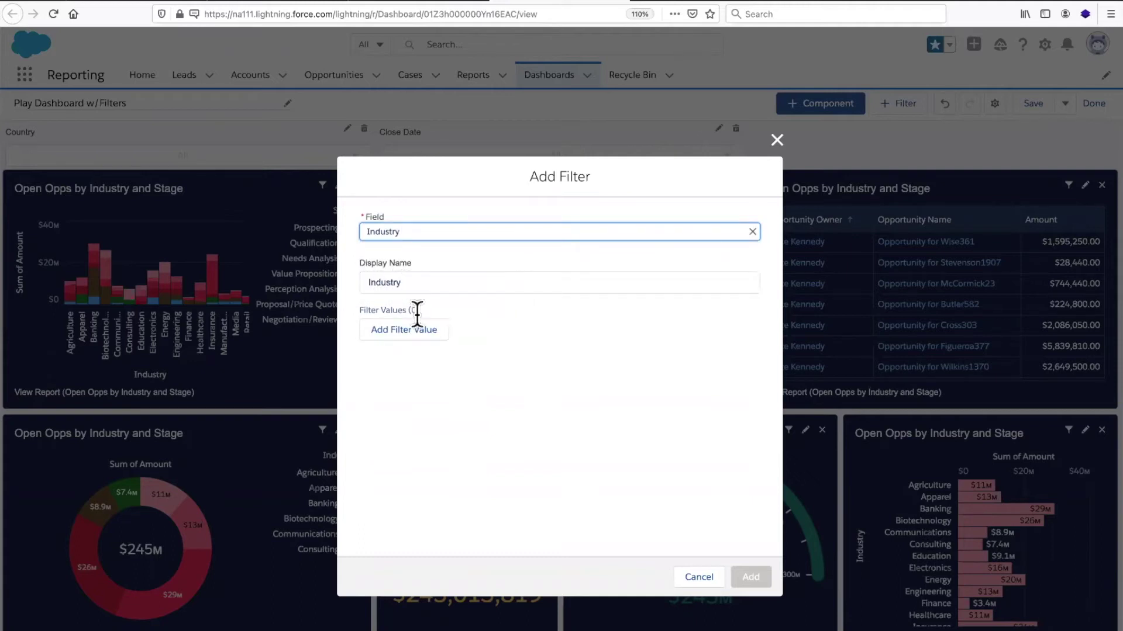
{"action": "left_click", "coordinate": [416, 335]}
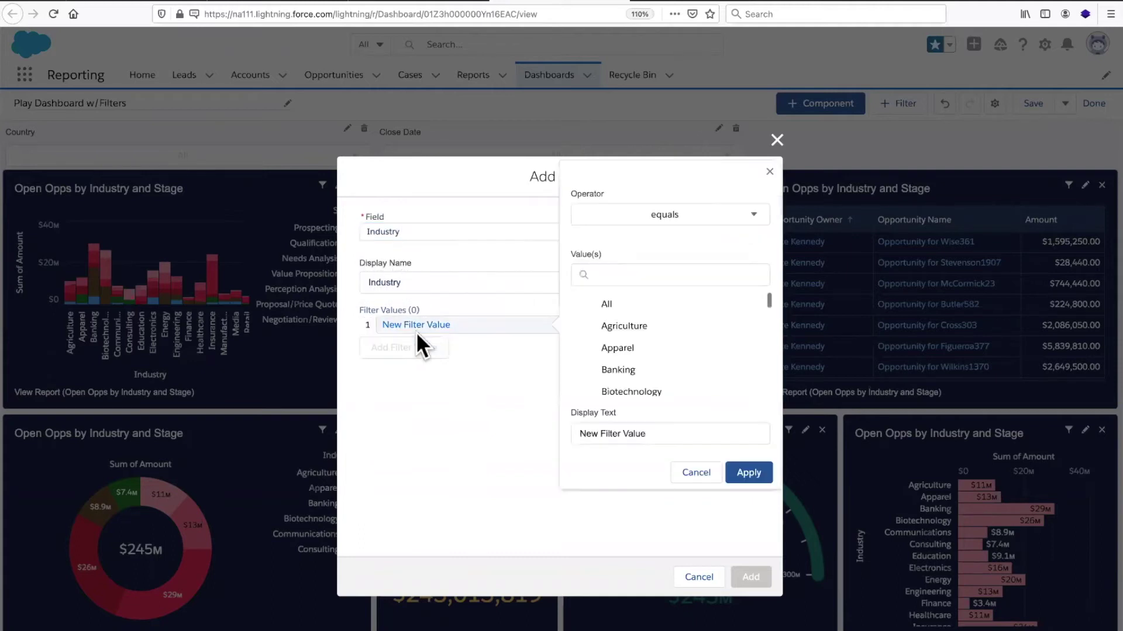
{"action": "left_click", "coordinate": [627, 326]}
{"action": "left_click", "coordinate": [750, 474]}
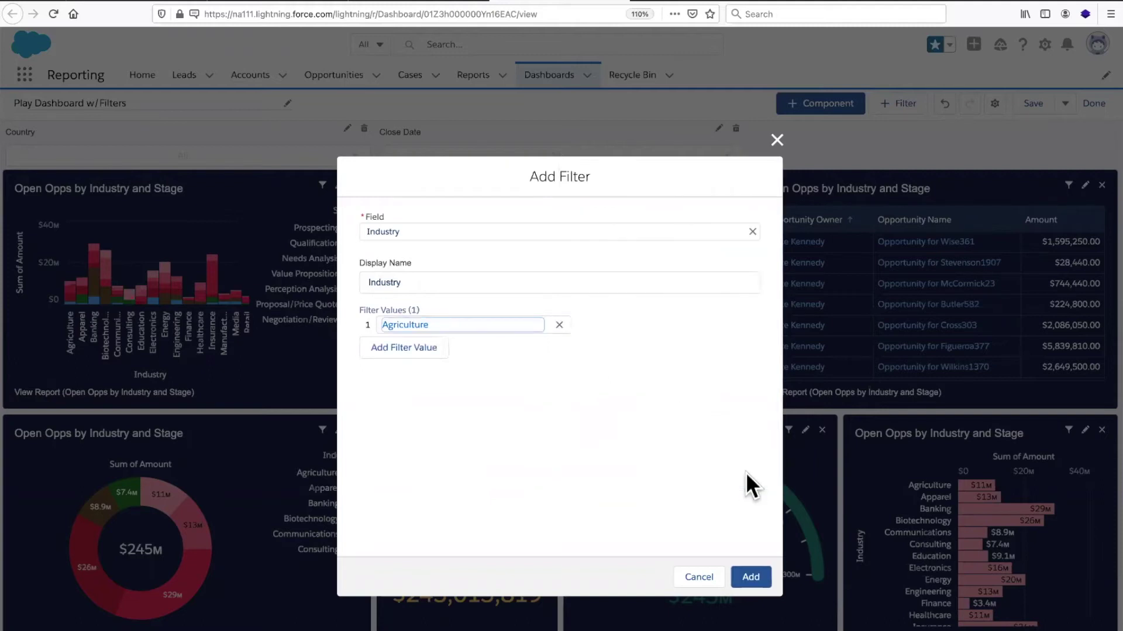
Add Apparel and Biotechnology as separate equals values of the Industry filter.
{"action": "left_click", "coordinate": [413, 352]}
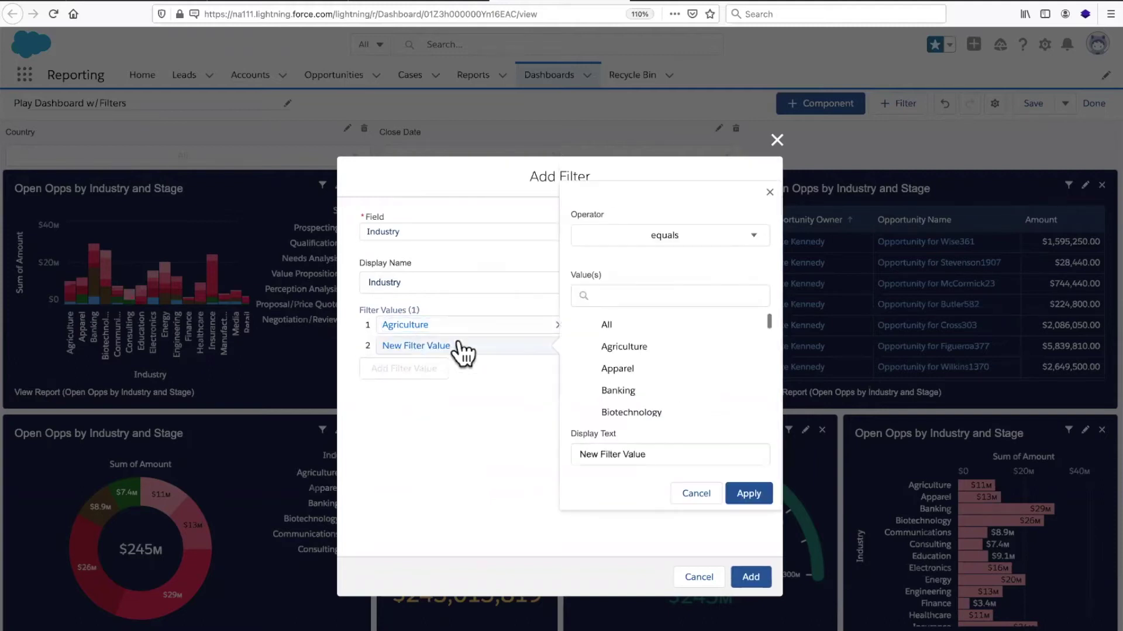
{"action": "left_click", "coordinate": [678, 383]}
{"action": "left_click", "coordinate": [738, 495]}
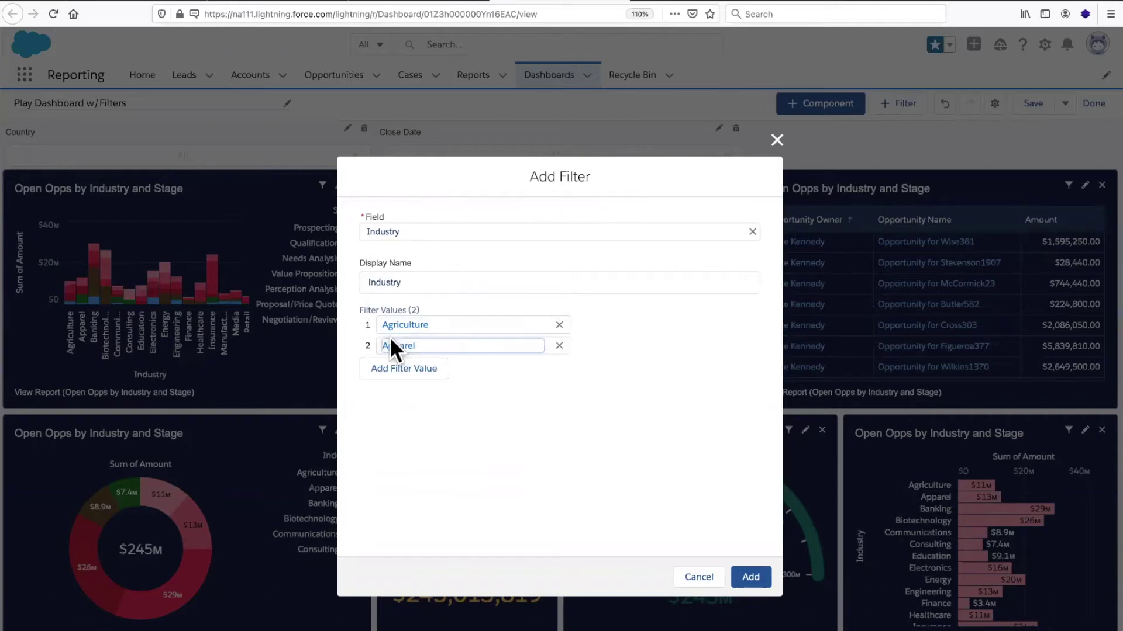
{"action": "left_click", "coordinate": [393, 374]}
{"action": "left_click", "coordinate": [664, 434]}
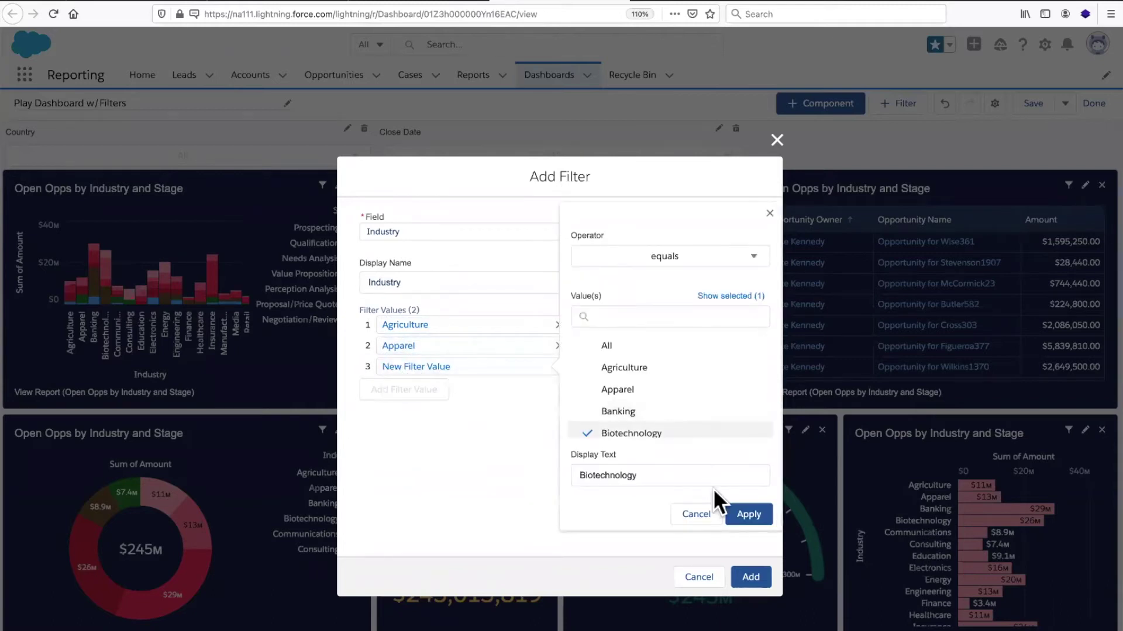
{"action": "left_click", "coordinate": [747, 514]}
Add Technology as the fourth equals value of the Industry filter.
{"action": "left_click", "coordinate": [428, 396]}
{"action": "scroll", "coordinate": [636, 444], "scroll_direction": "down", "scroll_amount": 5}
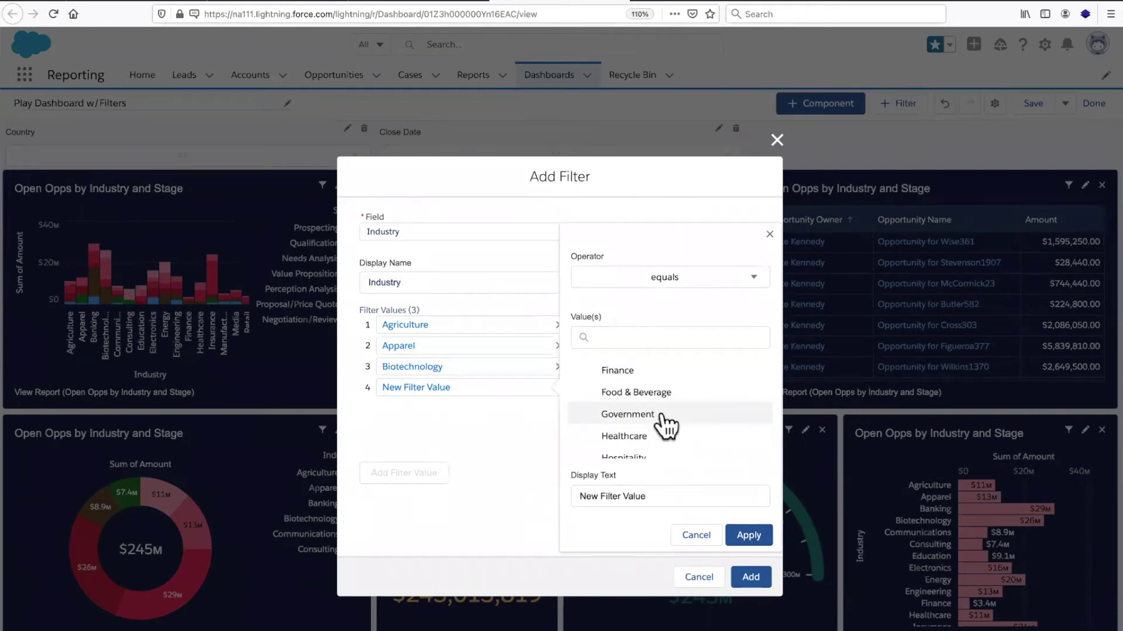
{"action": "scroll", "coordinate": [666, 425], "scroll_direction": "up", "scroll_amount": 1}
{"action": "scroll", "coordinate": [664, 427], "scroll_direction": "down", "scroll_amount": 5}
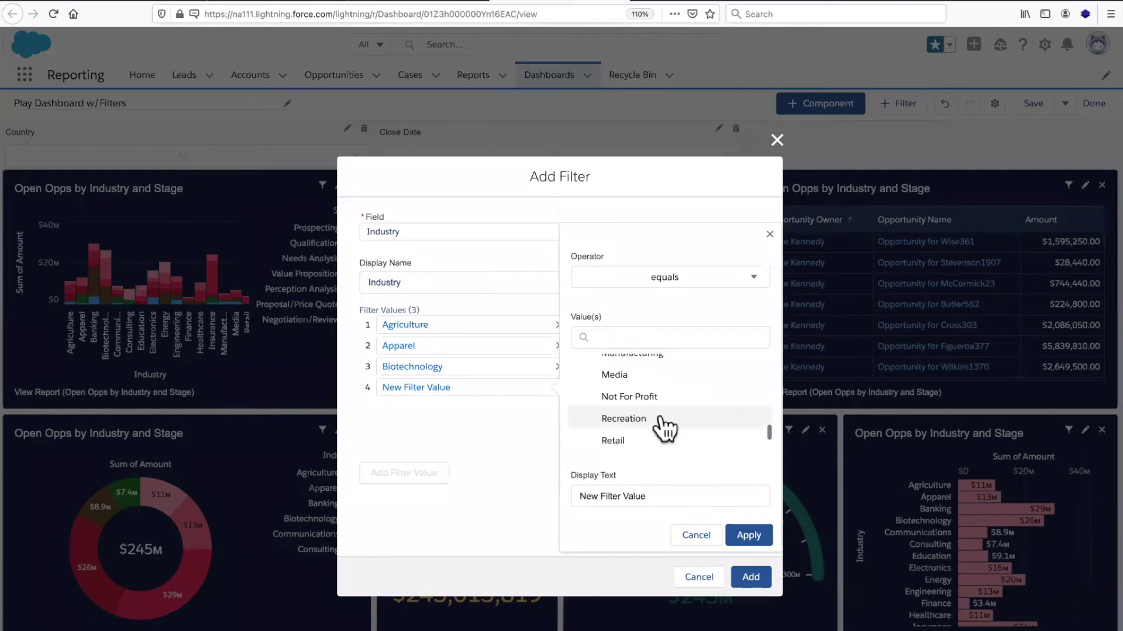
{"action": "left_click", "coordinate": [662, 422]}
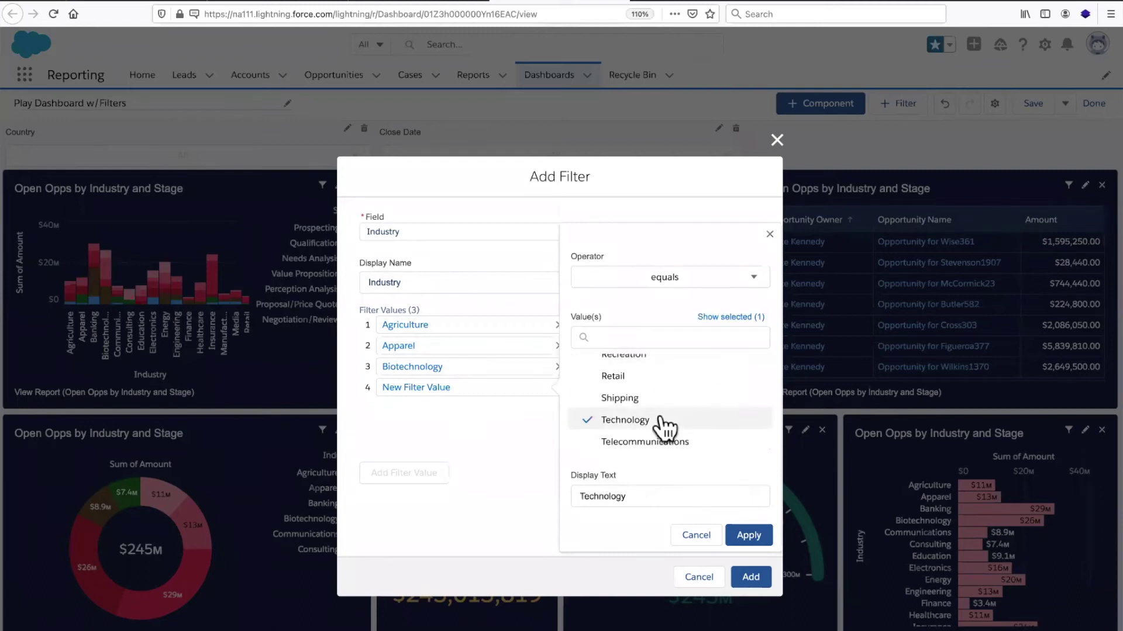
{"action": "left_click", "coordinate": [750, 536]}
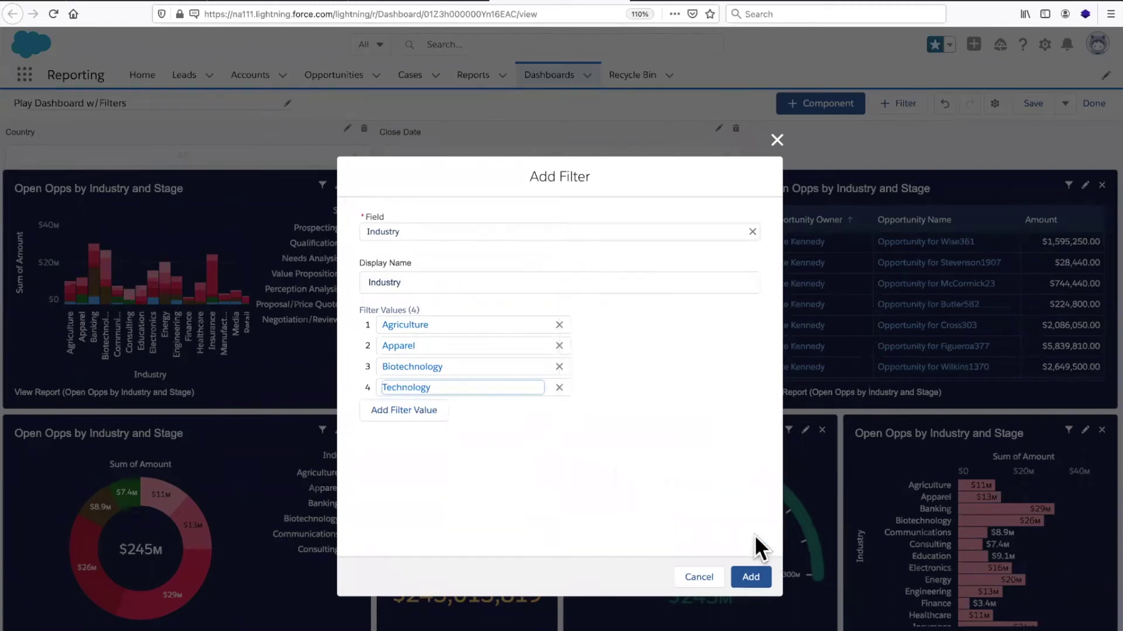
Add the finished Industry filter to the dashboard, save the dashboard and leave edit mode.
{"action": "left_click", "coordinate": [749, 570]}
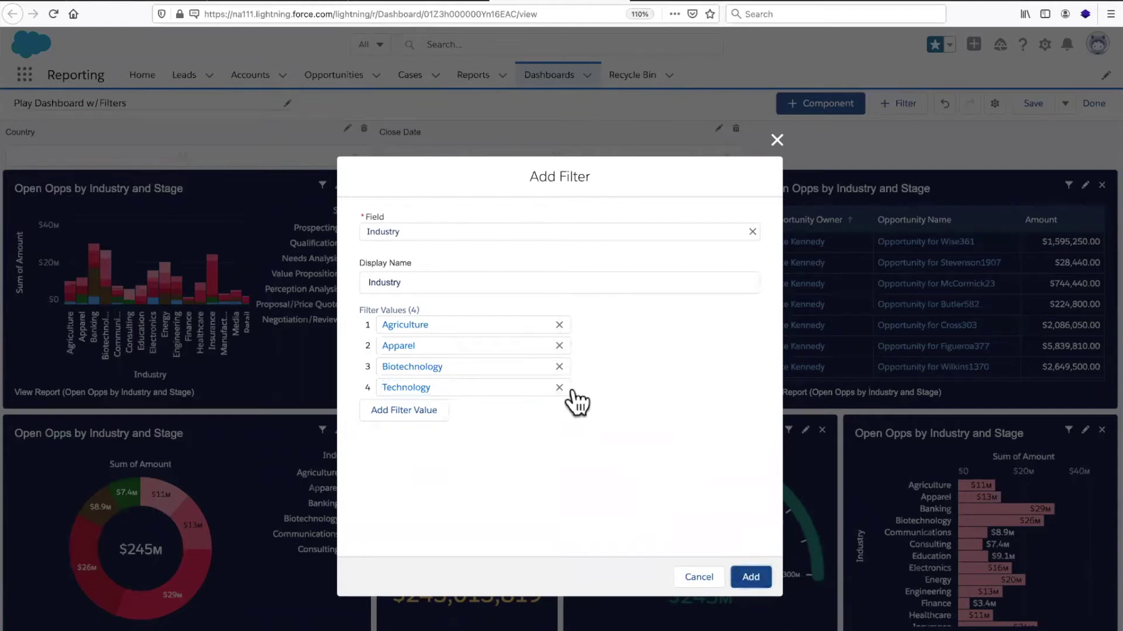
{"action": "left_click", "coordinate": [1032, 105]}
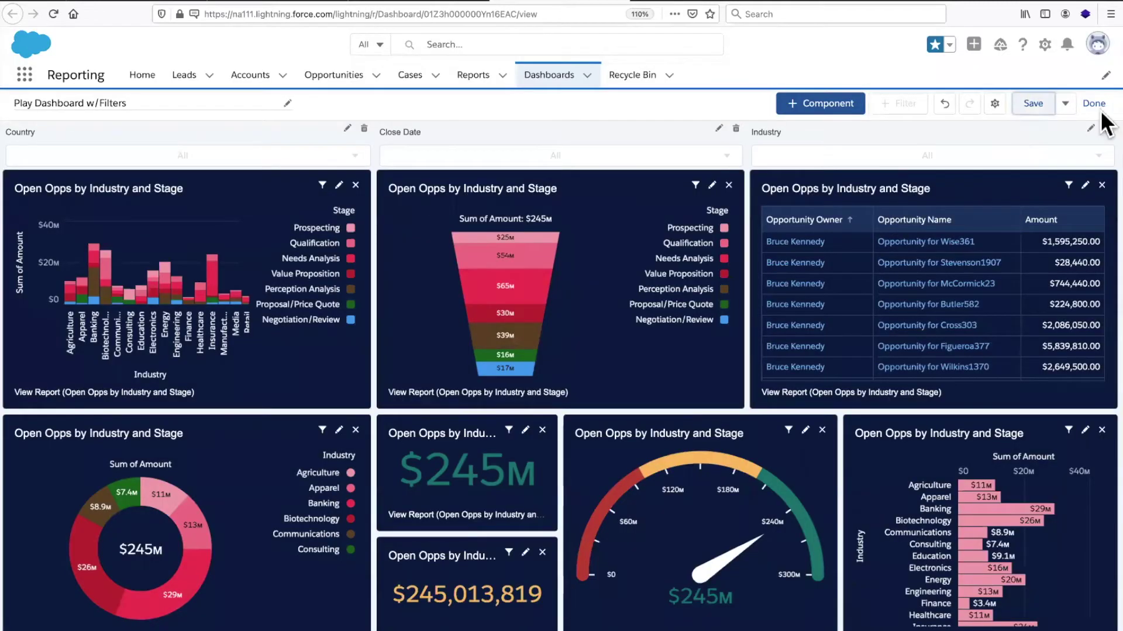
{"action": "left_click", "coordinate": [1089, 106]}
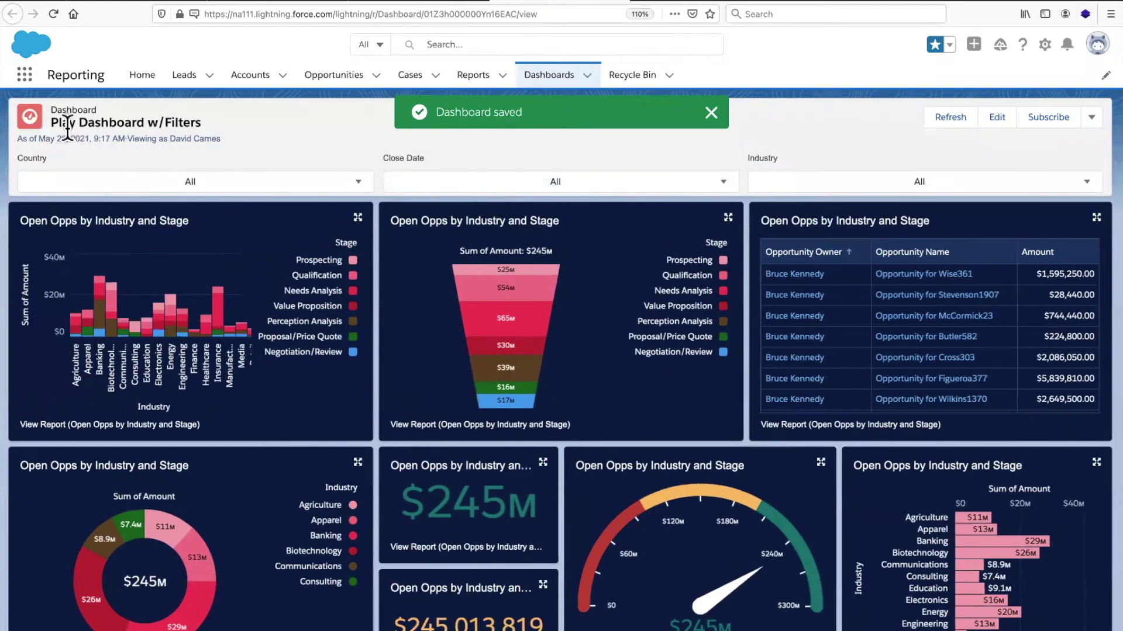
Filter the dashboard by the Country value OZ + NZ.
{"action": "left_click", "coordinate": [95, 184]}
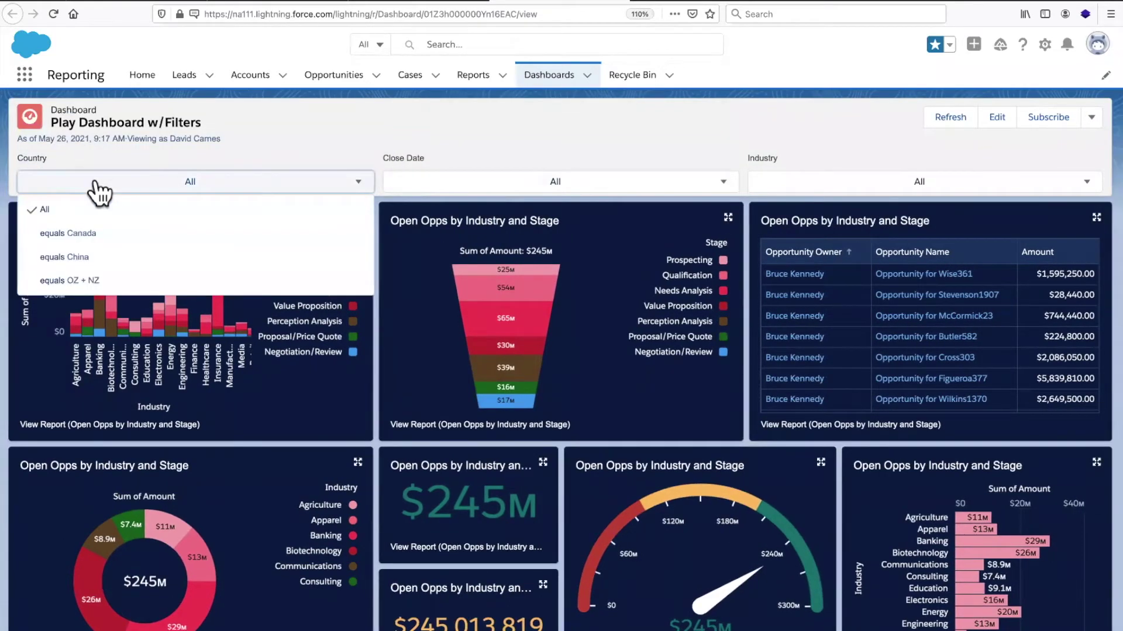
{"action": "left_click", "coordinate": [96, 282]}
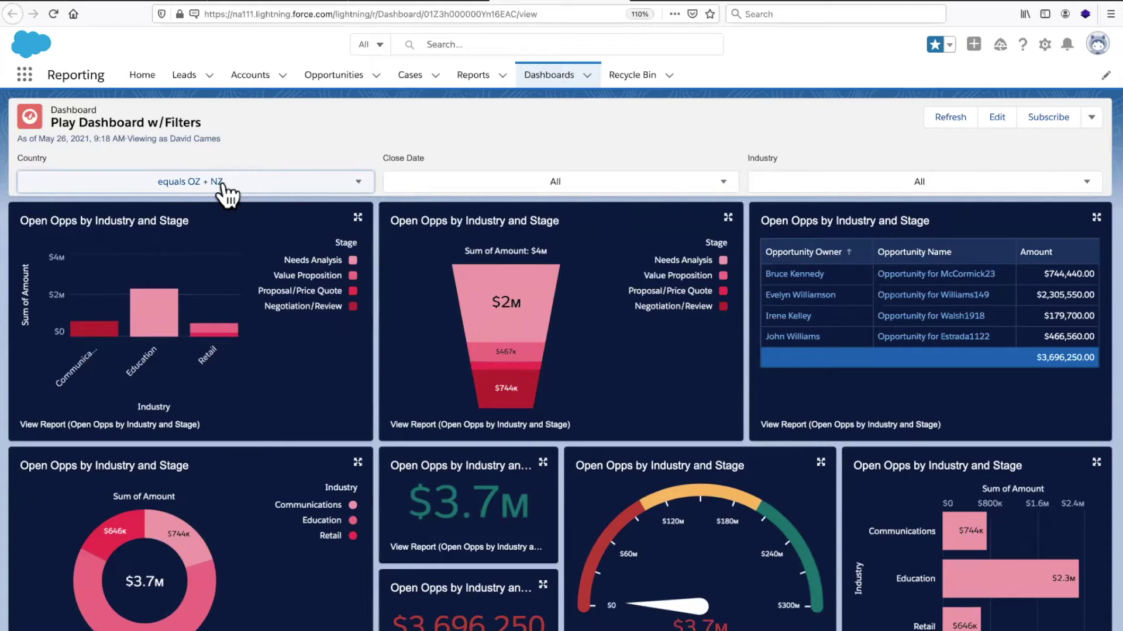
{"action": "key", "text": "super+Tab"}
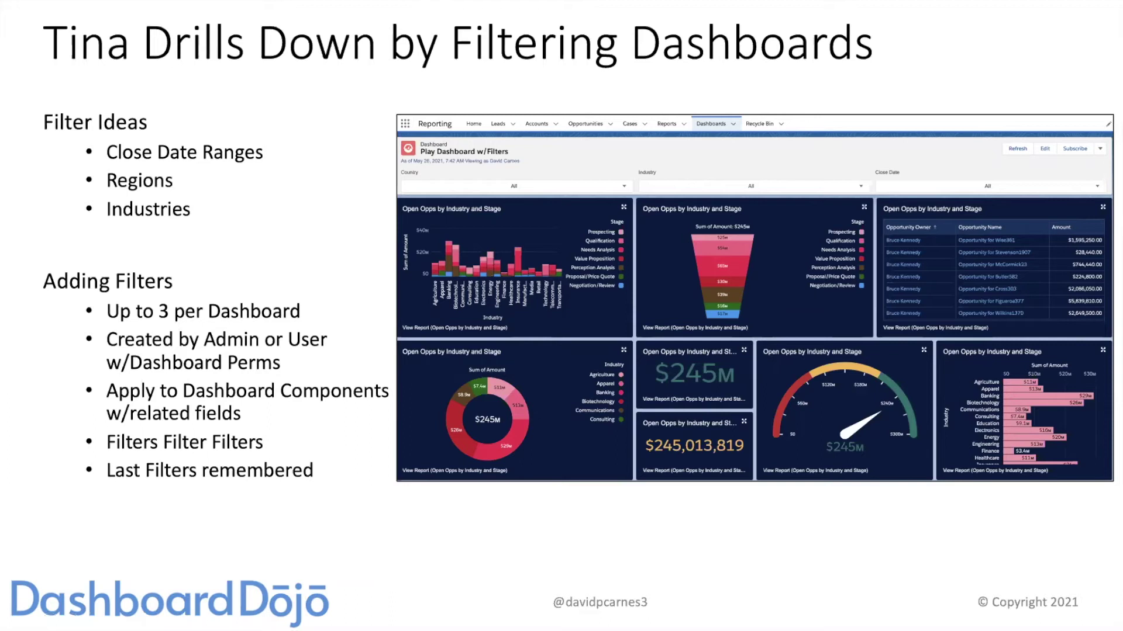
{"action": "key", "text": "super+Tab"}
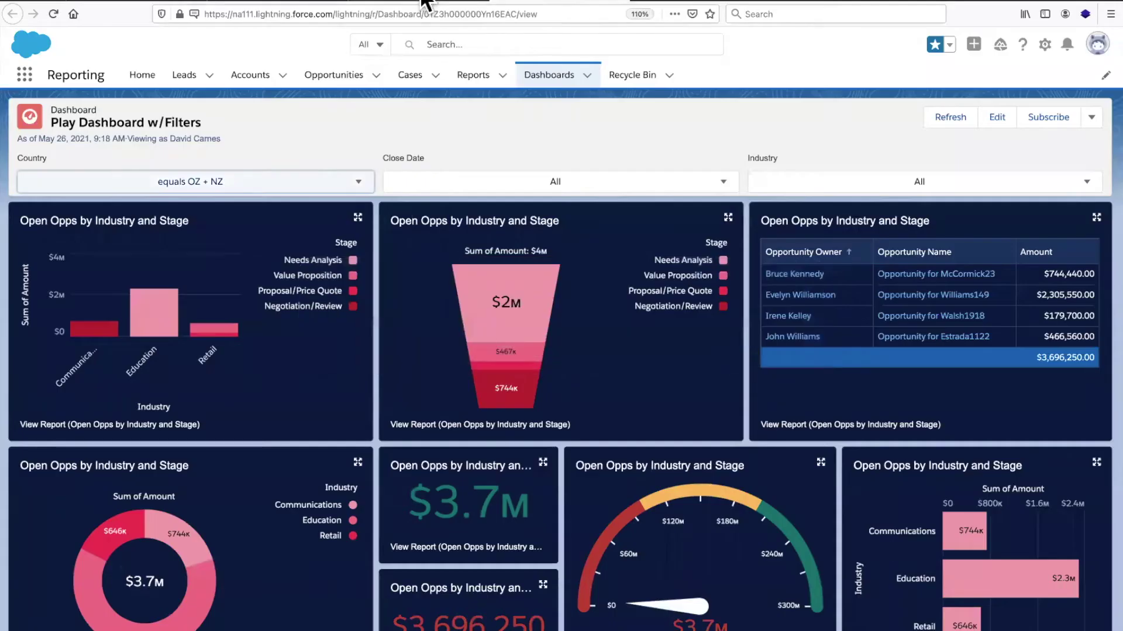
Open the Open Opp Pipeline Bird's Eye View report for editing and check the summary options of its Expected Revenue column.
{"action": "scroll", "coordinate": [427, 318], "scroll_direction": "up", "scroll_amount": 5}
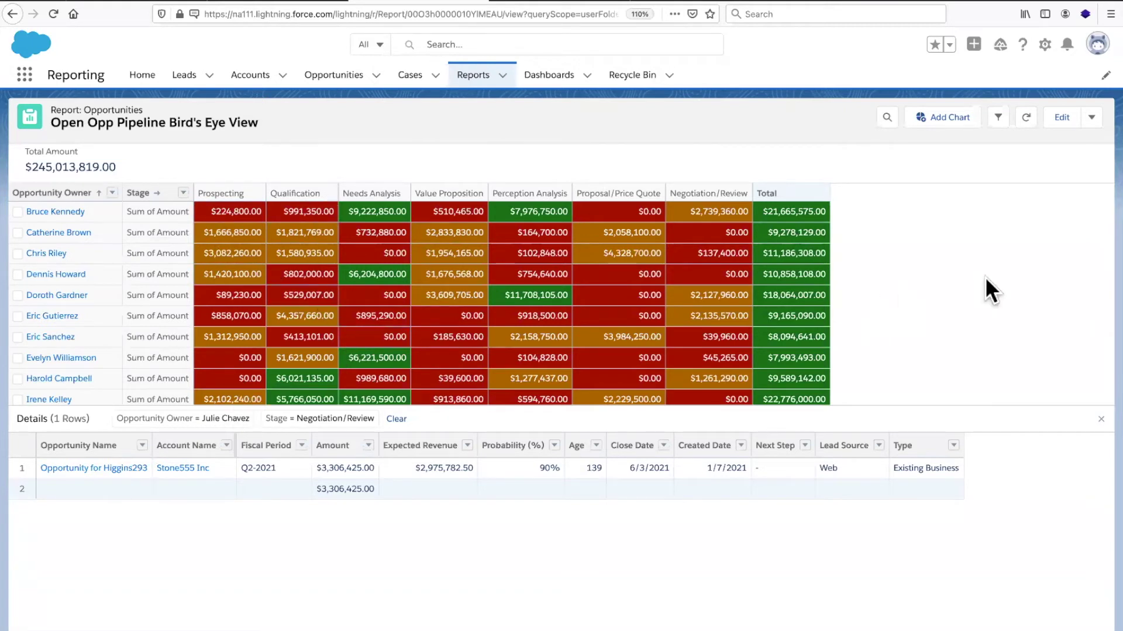
{"action": "left_click", "coordinate": [1061, 119]}
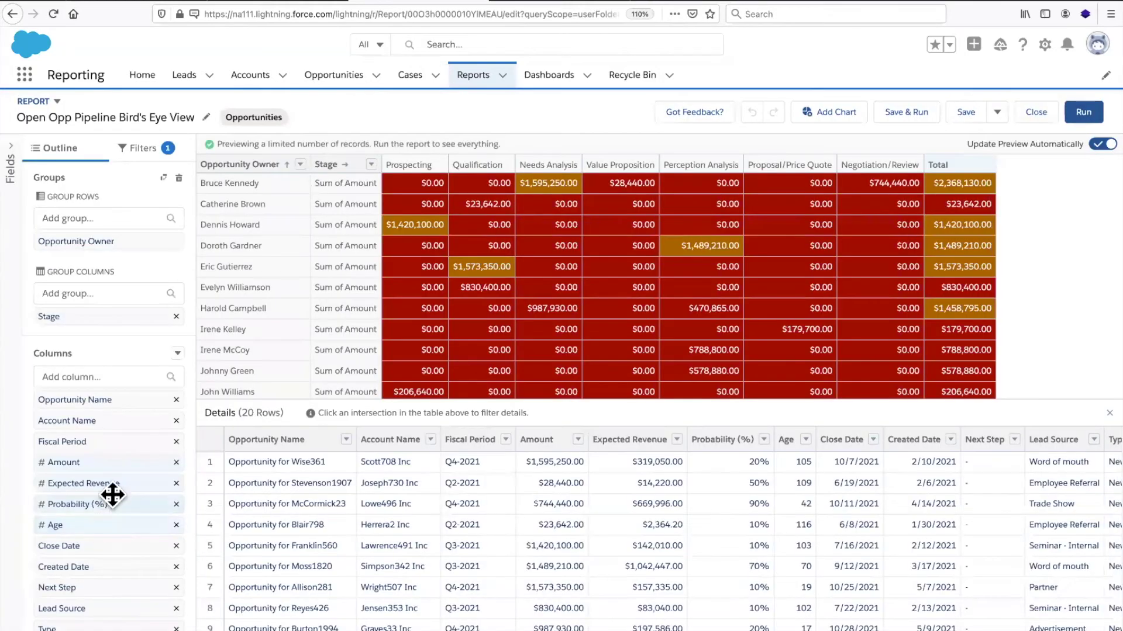
{"action": "left_click", "coordinate": [108, 483]}
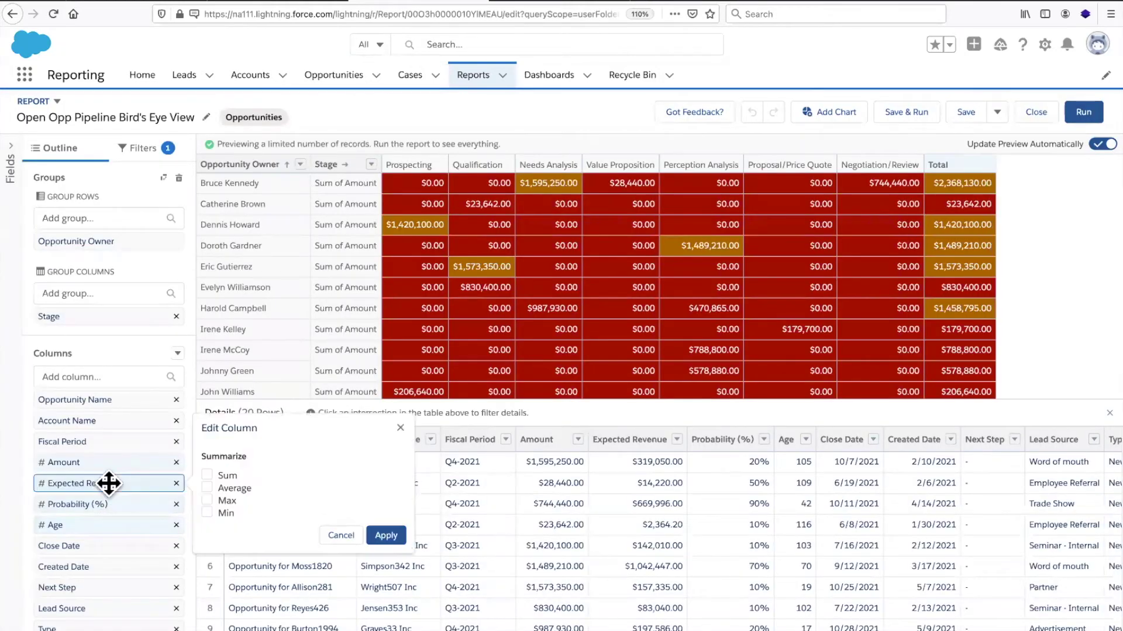
{"action": "left_click", "coordinate": [385, 536]}
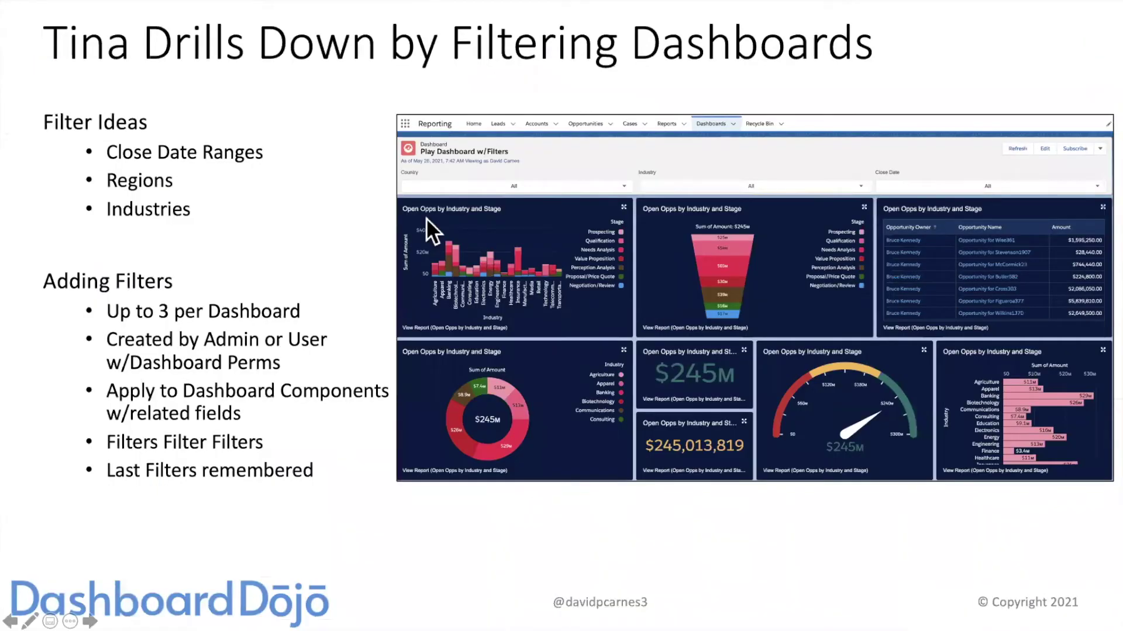
{"action": "key", "text": "Right"}
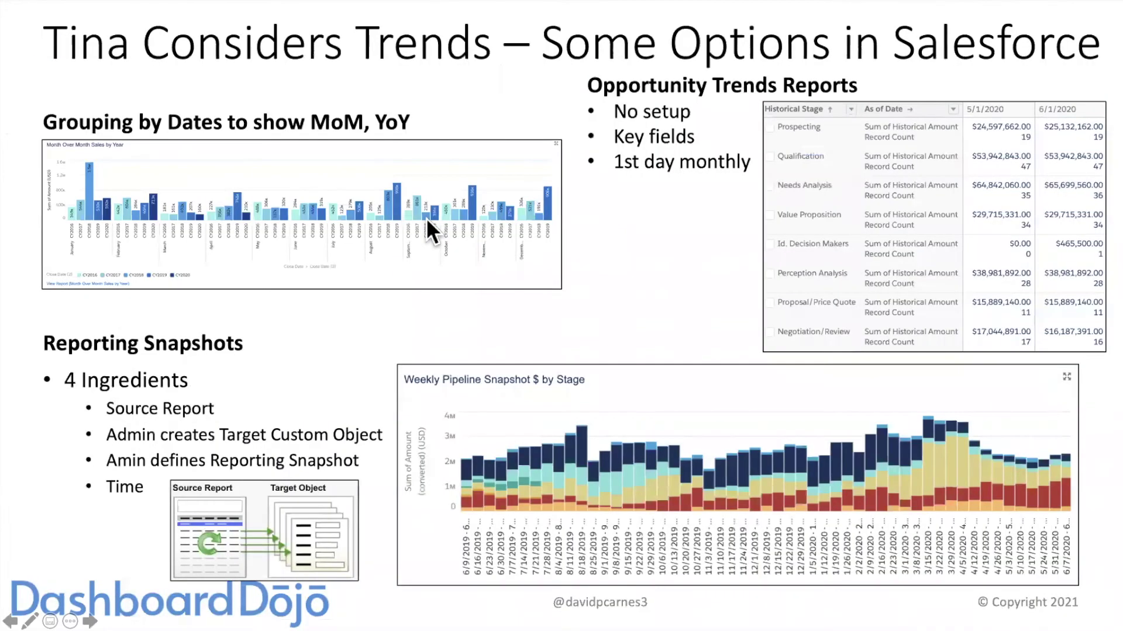
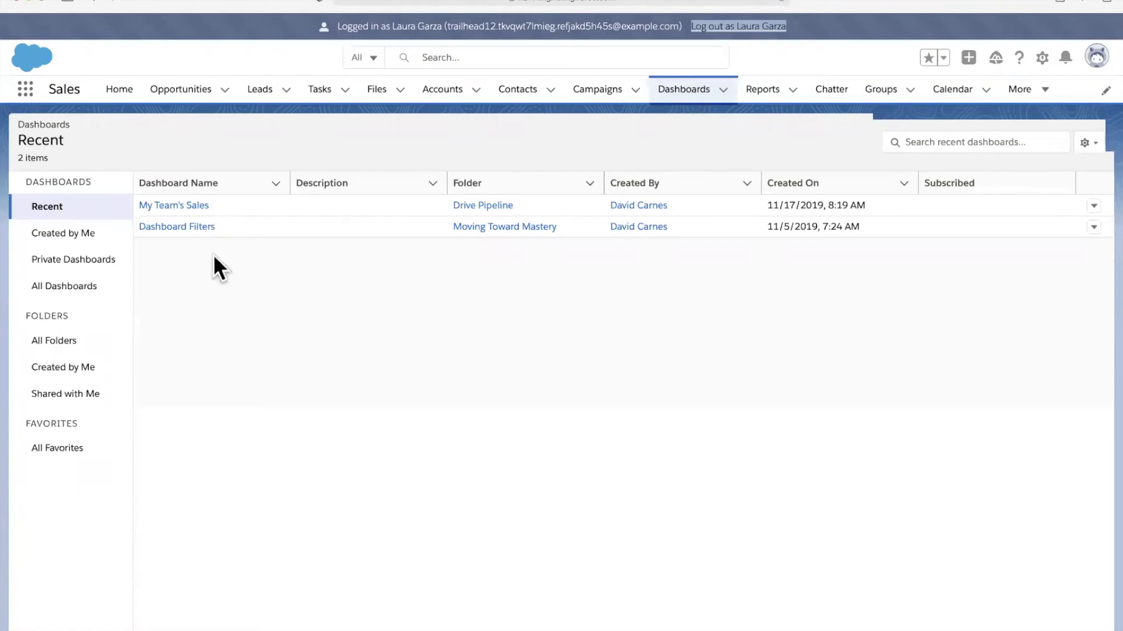
Open 1x1 Sales Dashboard from the list of all dashboards and refresh its data.
{"action": "left_click", "coordinate": [70, 292]}
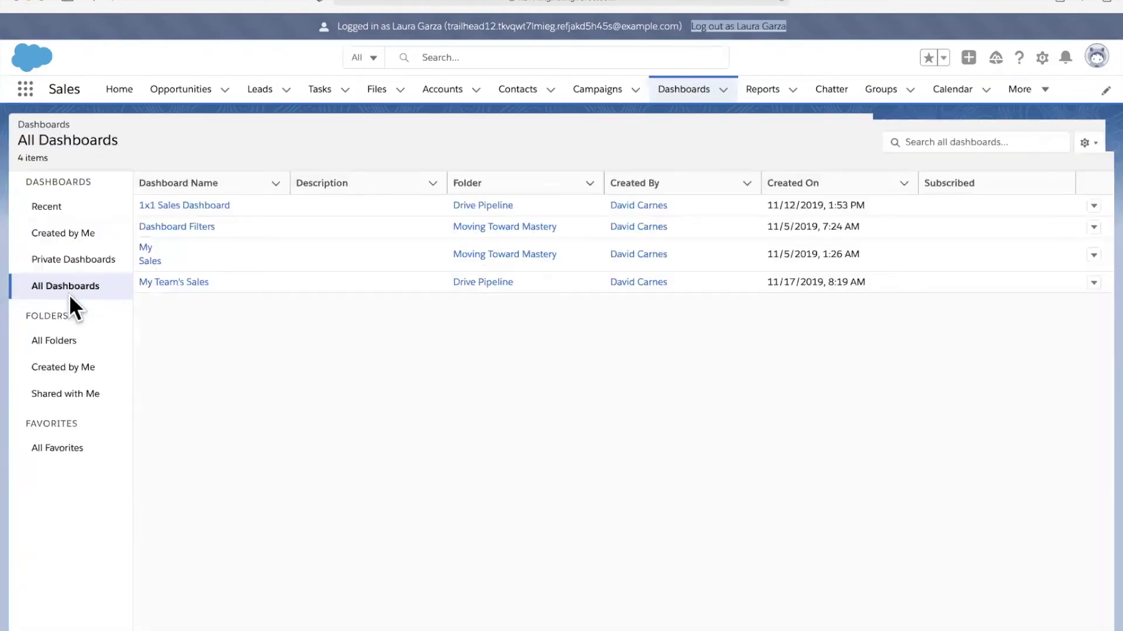
{"action": "left_click", "coordinate": [201, 206]}
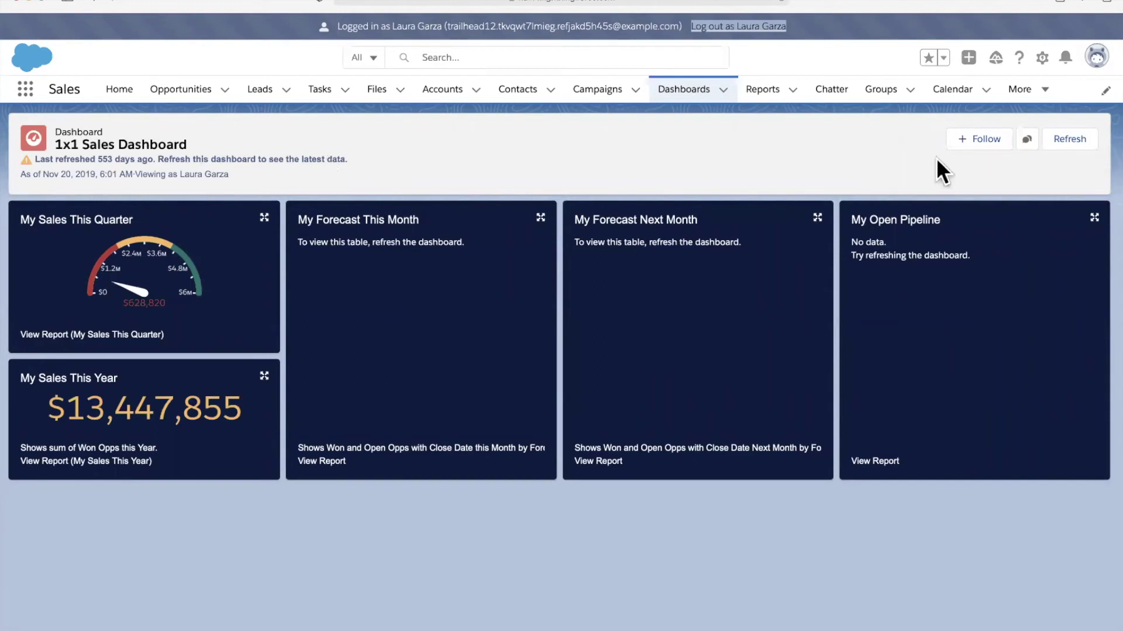
{"action": "left_click", "coordinate": [1089, 146]}
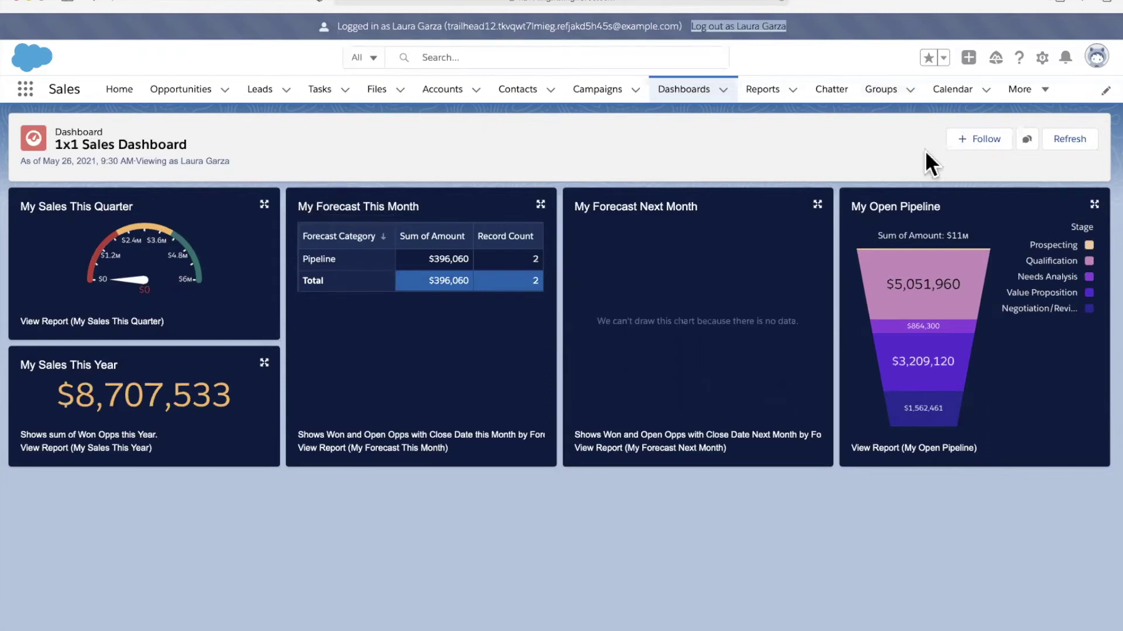
Log out of the impersonated user's session and log back in with the first saved username and its account password.
{"action": "left_click", "coordinate": [754, 28]}
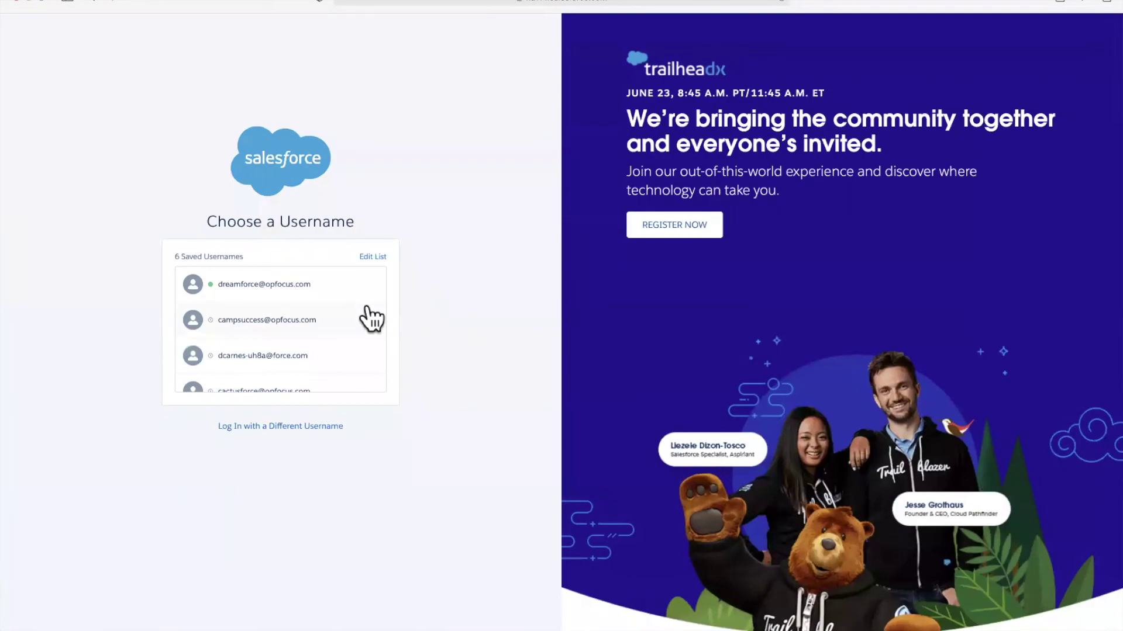
{"action": "left_click", "coordinate": [290, 284]}
{"action": "type", "text": "••••••••••••"}
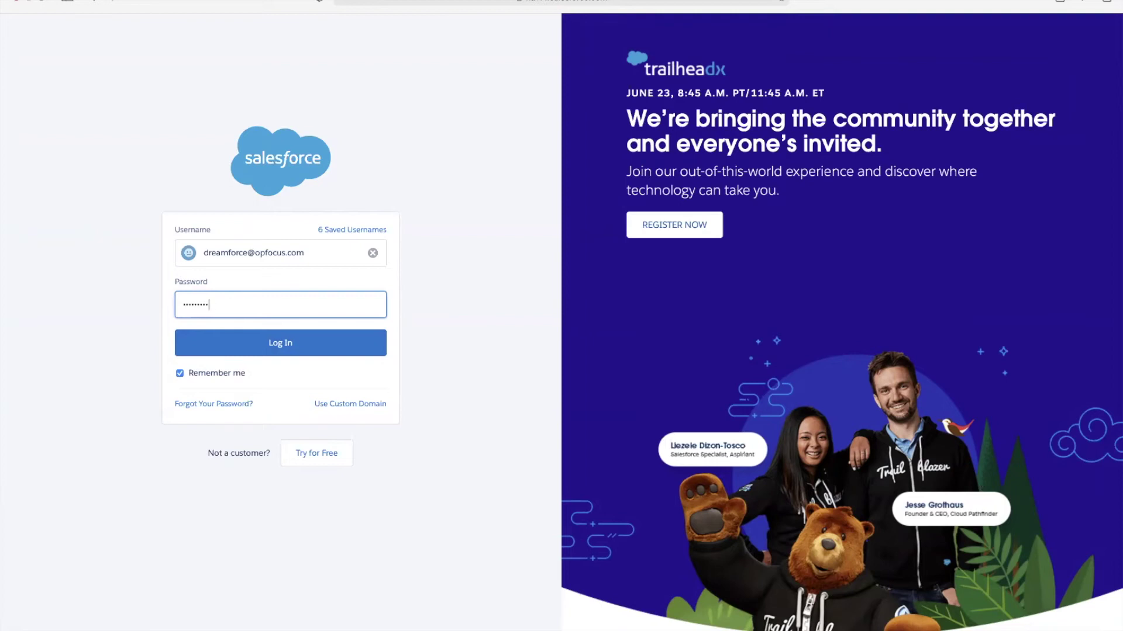
{"action": "left_click", "coordinate": [264, 346]}
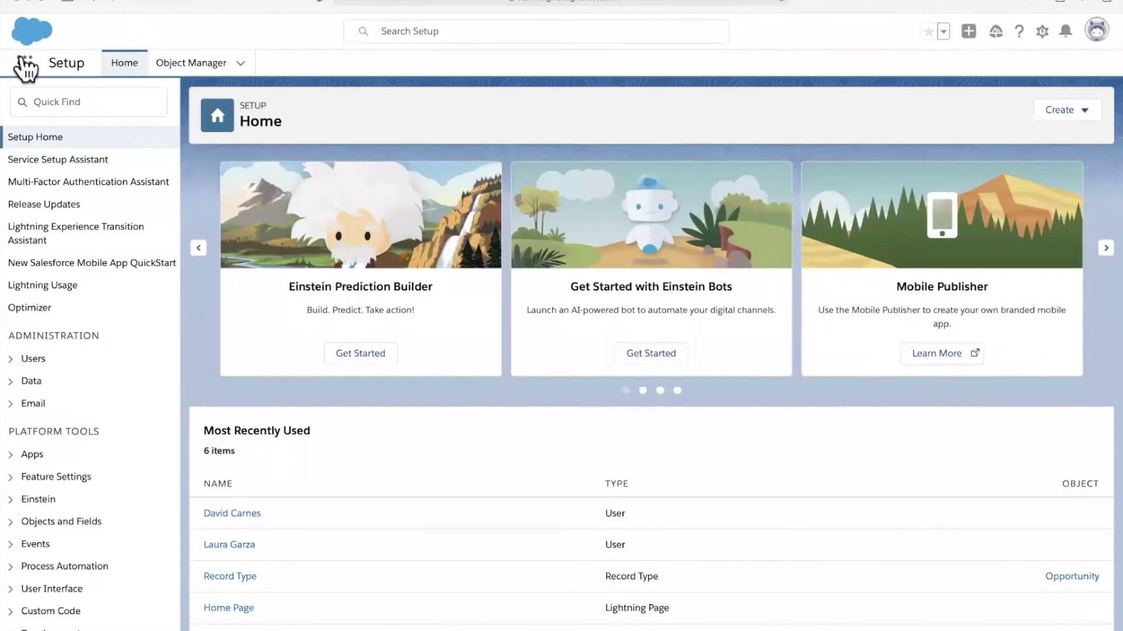
Open 1x1 Sales Dashboard in the Reporting app and check which user it is being viewed as.
{"action": "left_click", "coordinate": [25, 62]}
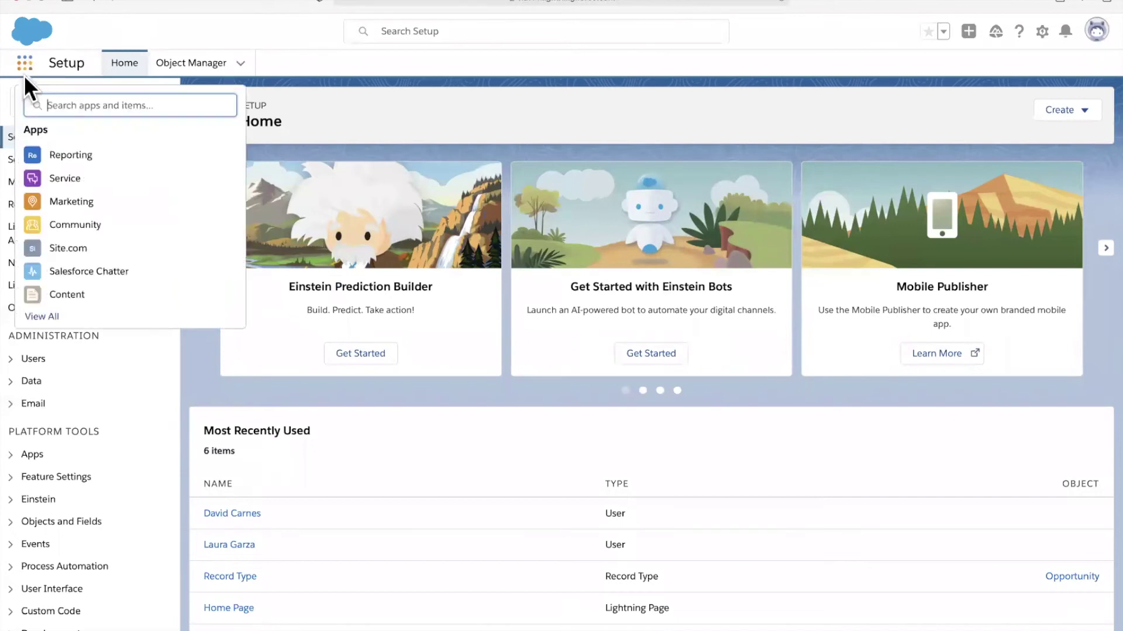
{"action": "left_click", "coordinate": [57, 153]}
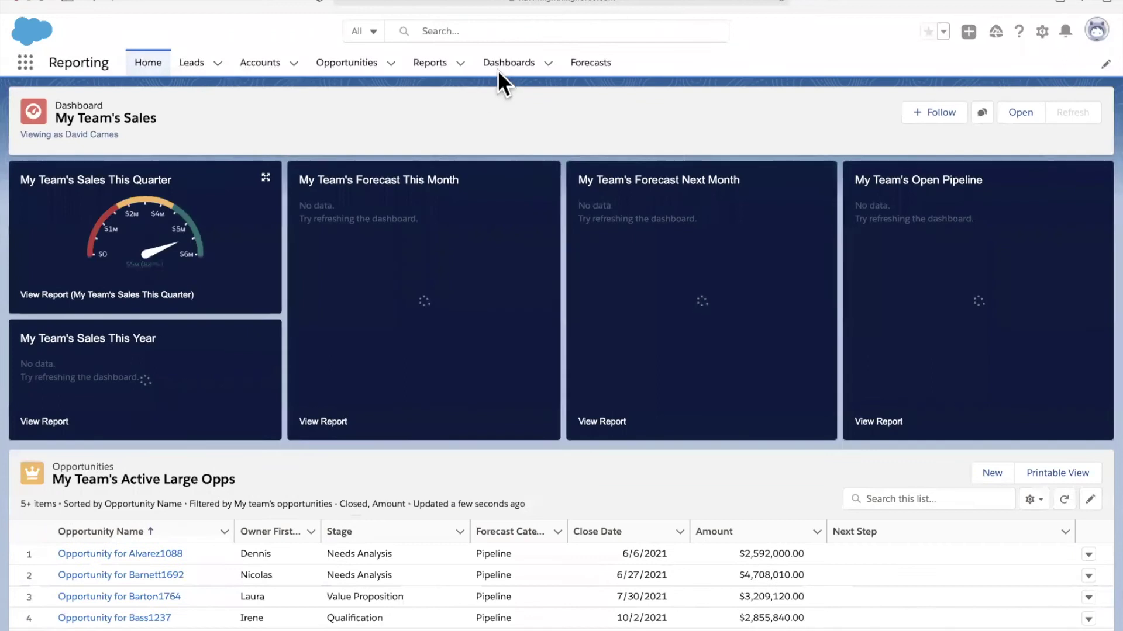
{"action": "left_click", "coordinate": [503, 66]}
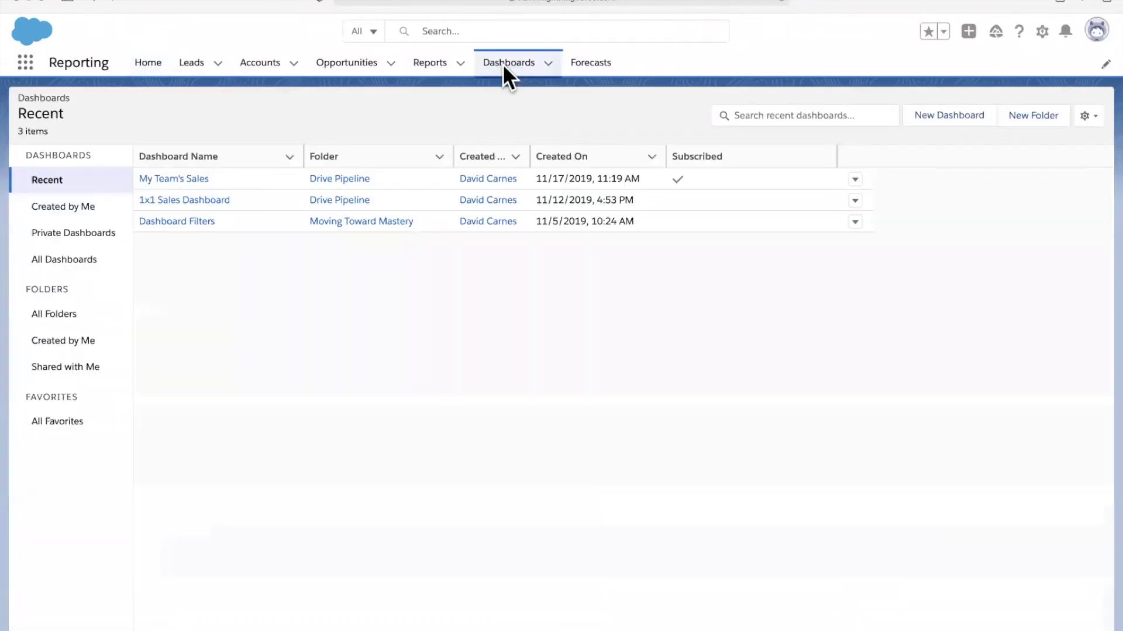
{"action": "left_click", "coordinate": [188, 201]}
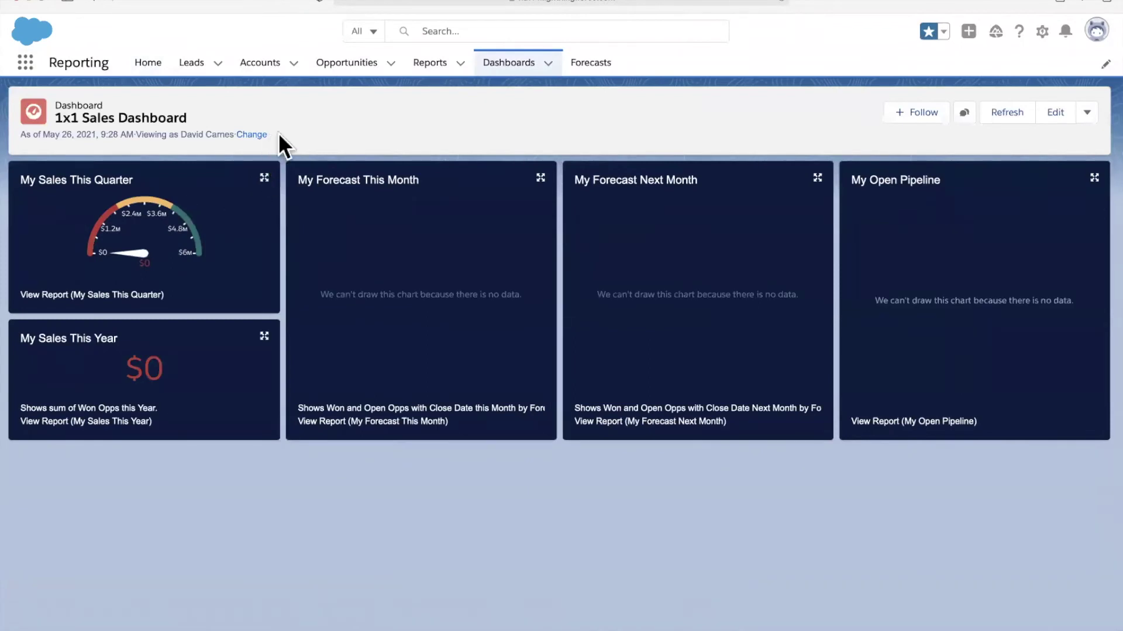
{"action": "triple_click", "coordinate": [235, 134]}
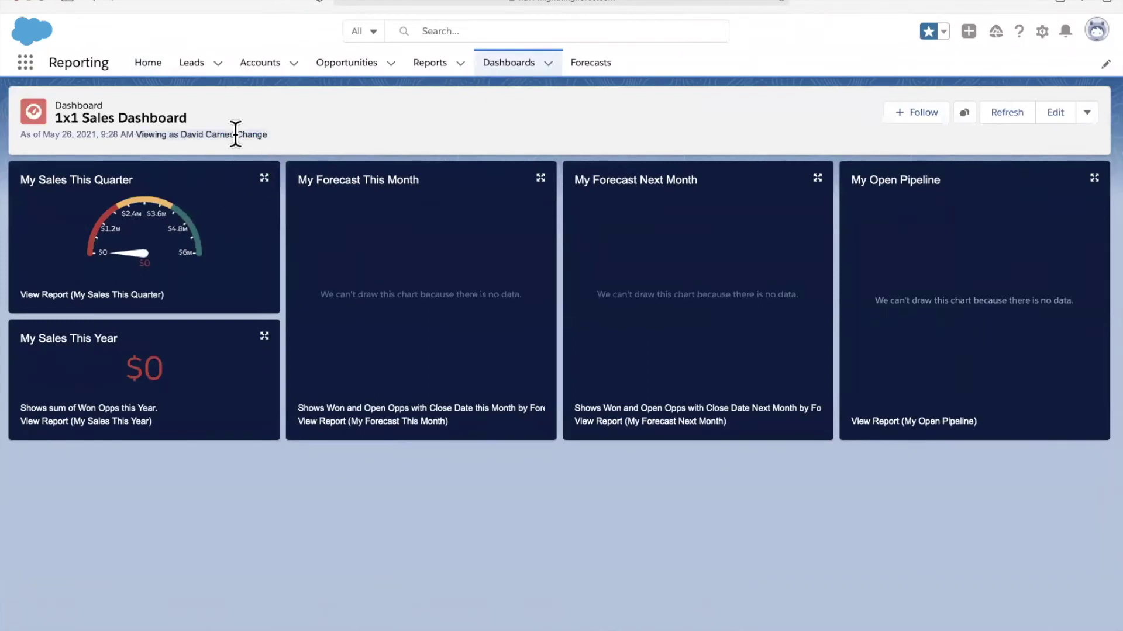
{"action": "left_click", "coordinate": [292, 133]}
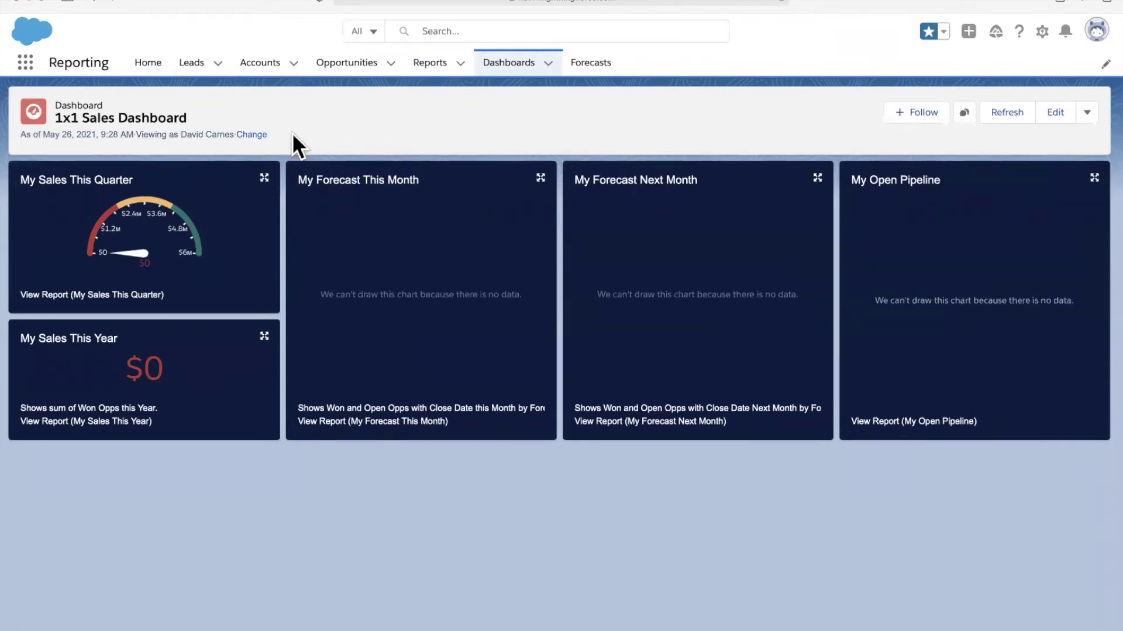
{"action": "triple_click", "coordinate": [236, 134]}
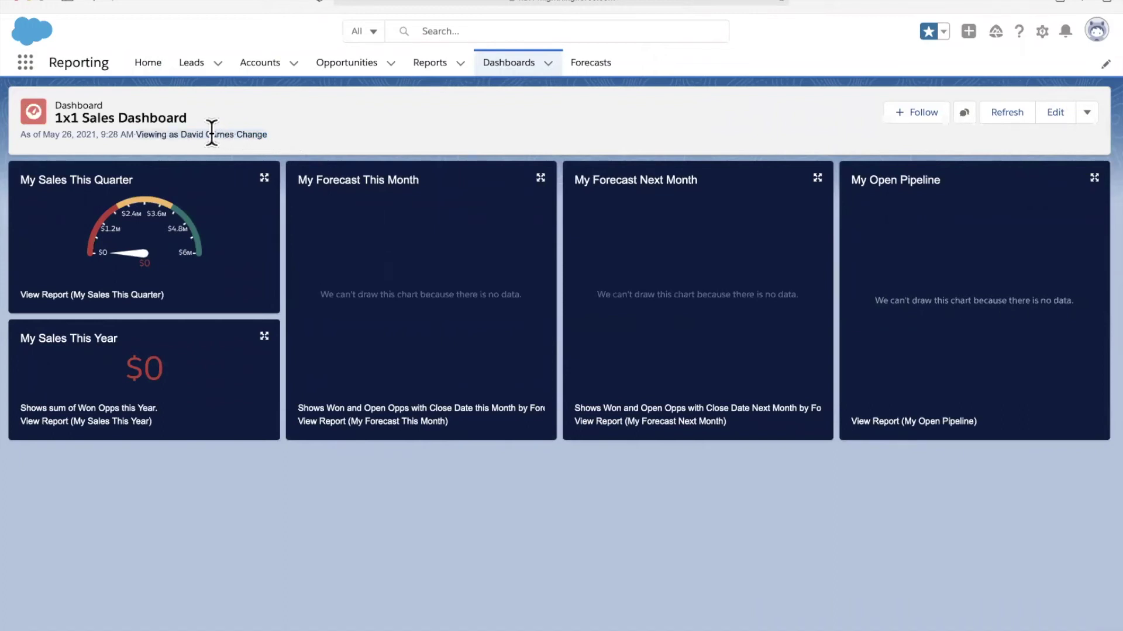
{"action": "left_click", "coordinate": [209, 134]}
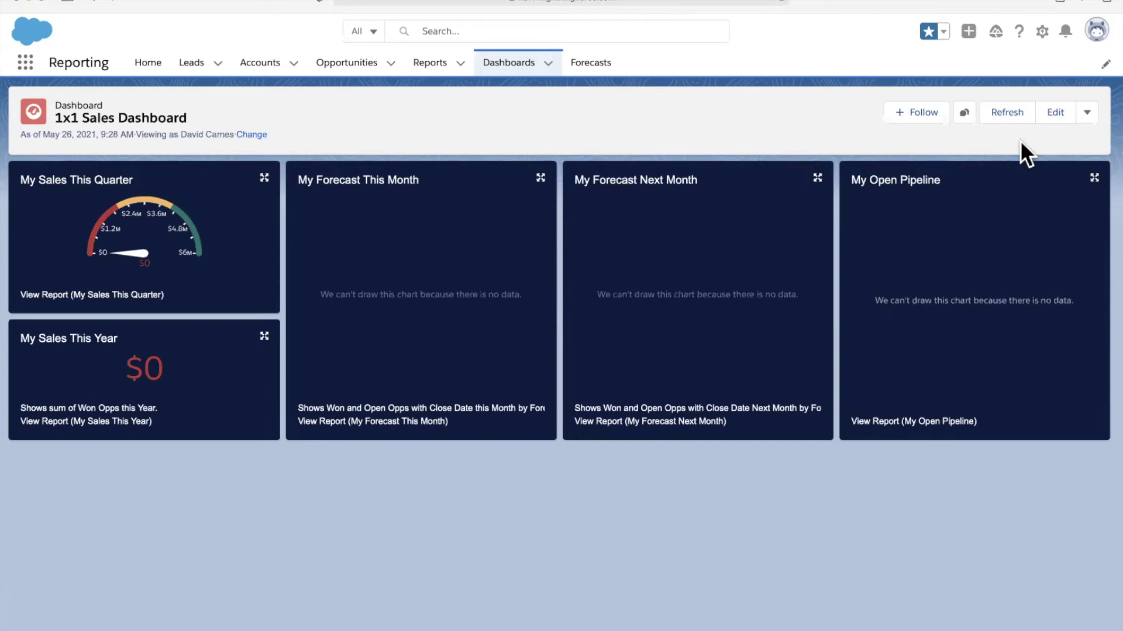
Open the properties of 1x1 Sales Dashboard in edit mode and examine the View Dashboard As setting and its dashboard viewer option.
{"action": "left_click", "coordinate": [1051, 115]}
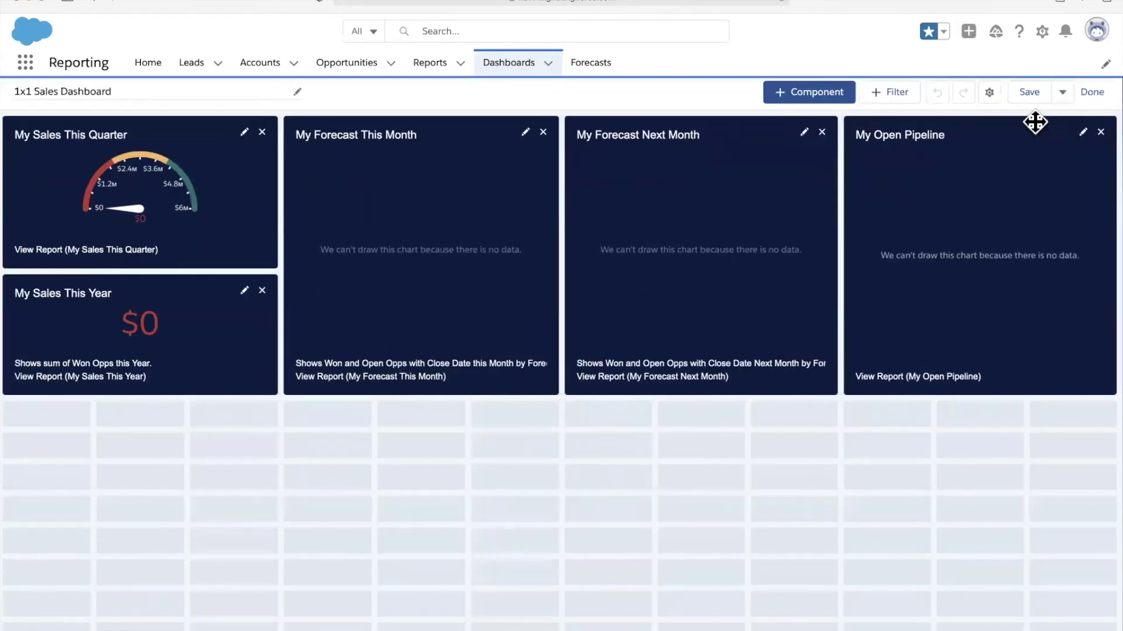
{"action": "left_click", "coordinate": [988, 94]}
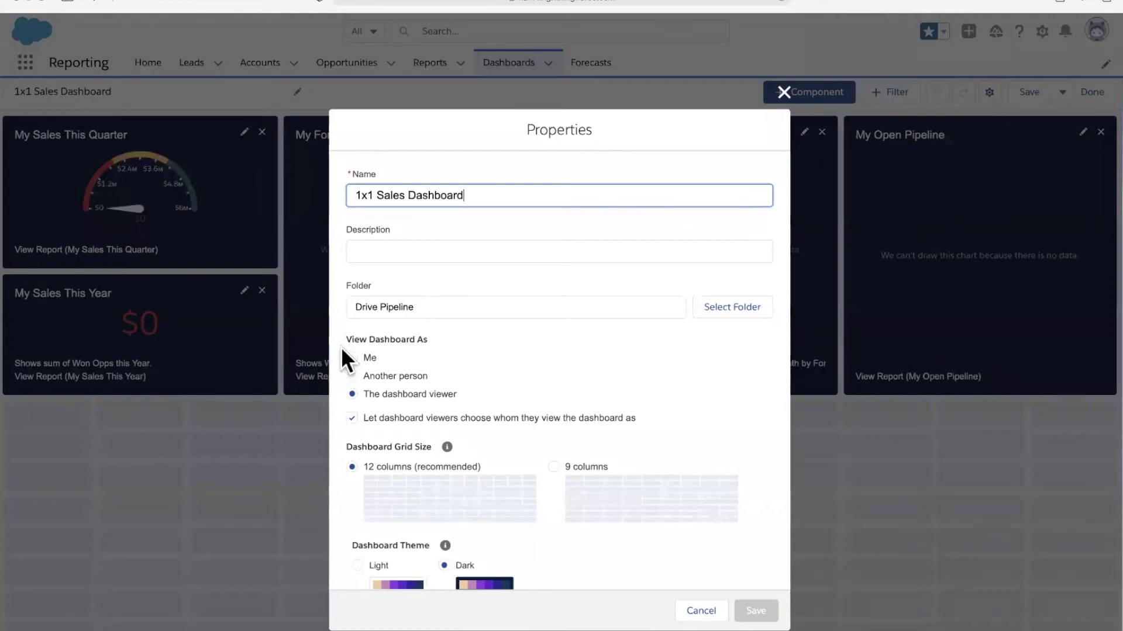
{"action": "left_click_drag", "start_coordinate": [345, 339], "coordinate": [436, 340]}
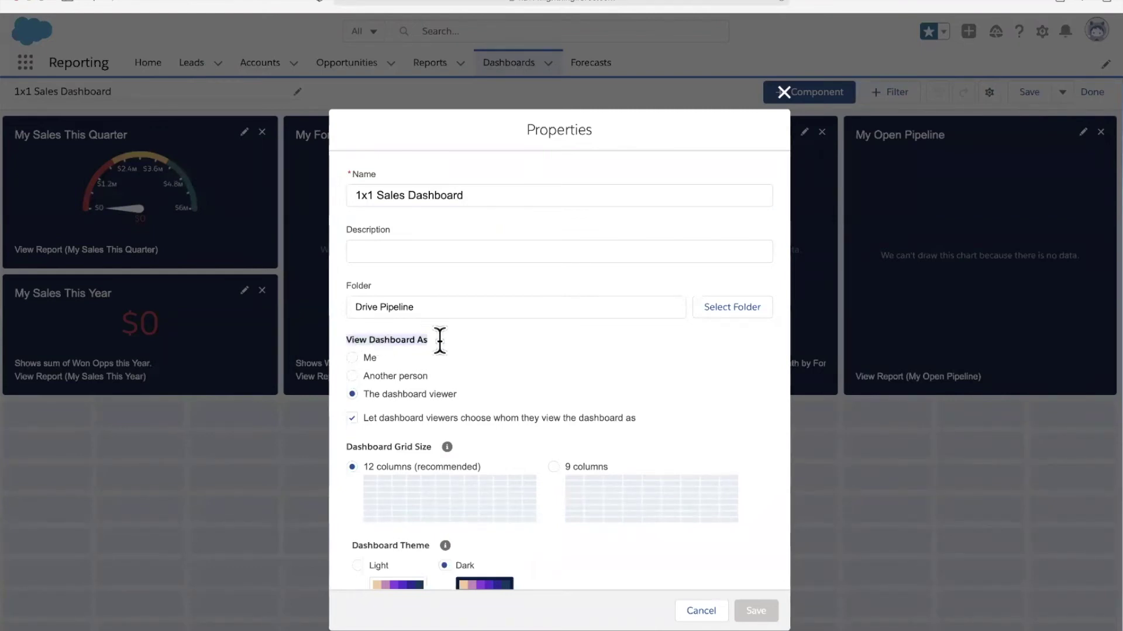
{"action": "left_click_drag", "start_coordinate": [368, 393], "coordinate": [466, 392]}
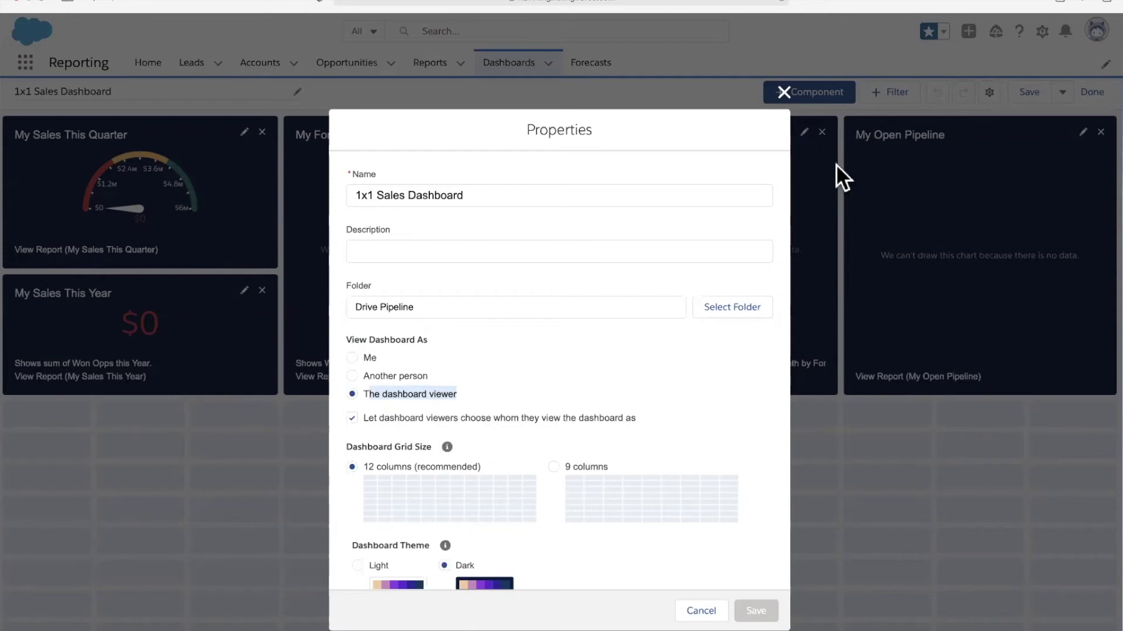
Close the dashboard properties, switch to the PowerPoint presentation and advance it to the Report & Dashboard Permissions for Sales slide.
{"action": "left_click", "coordinate": [783, 92]}
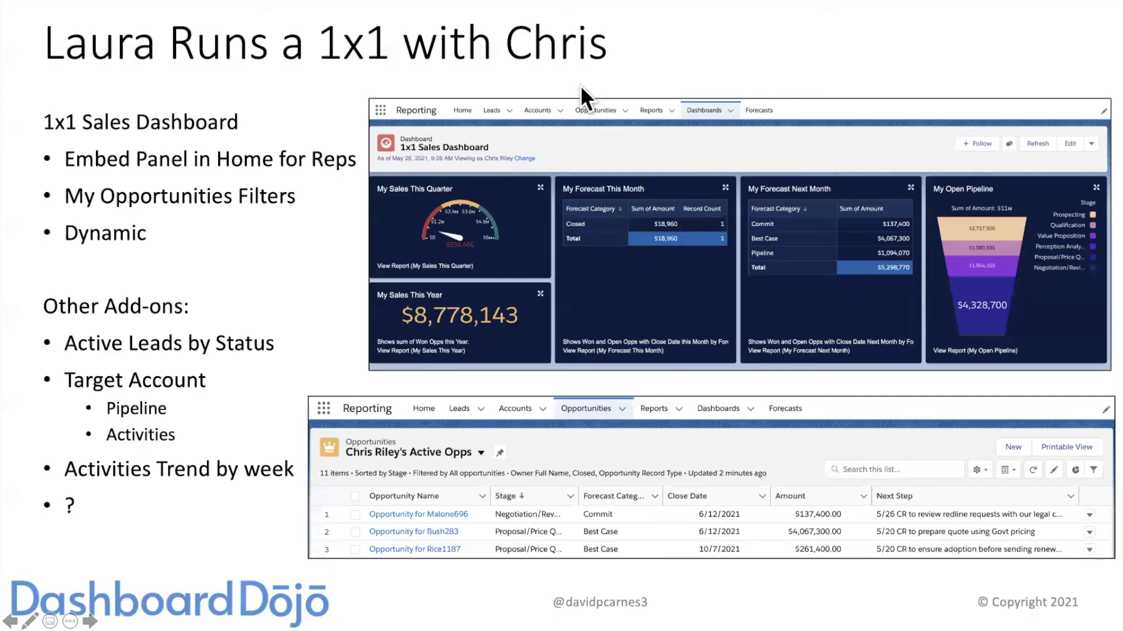
{"action": "key", "text": "Right"}
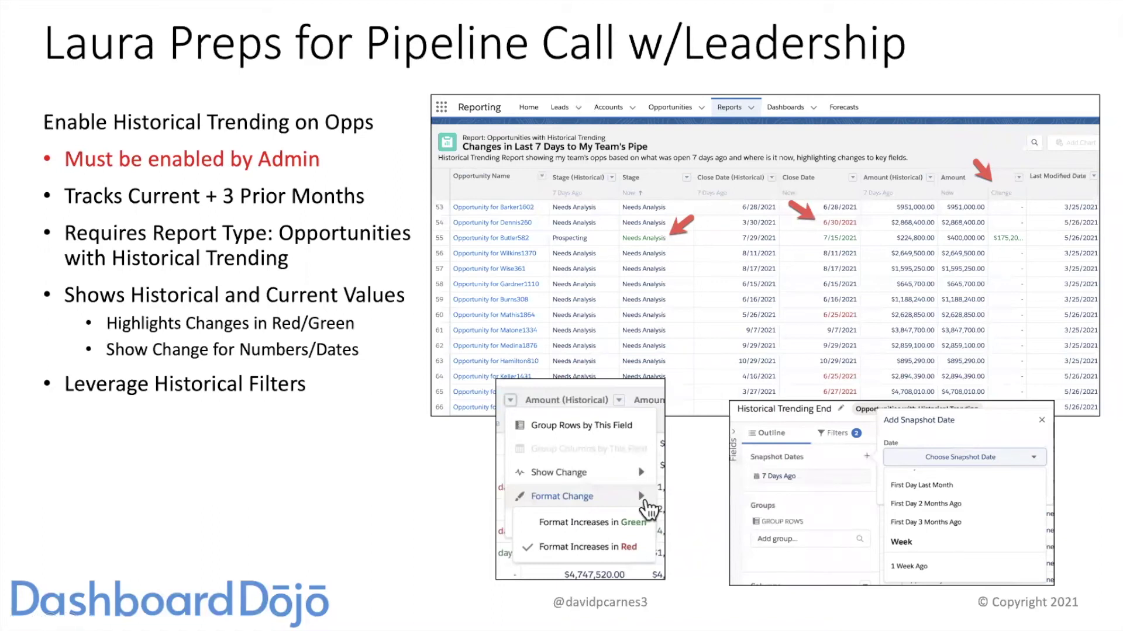
{"action": "key", "text": "Right"}
{"action": "key", "text": "Right"}
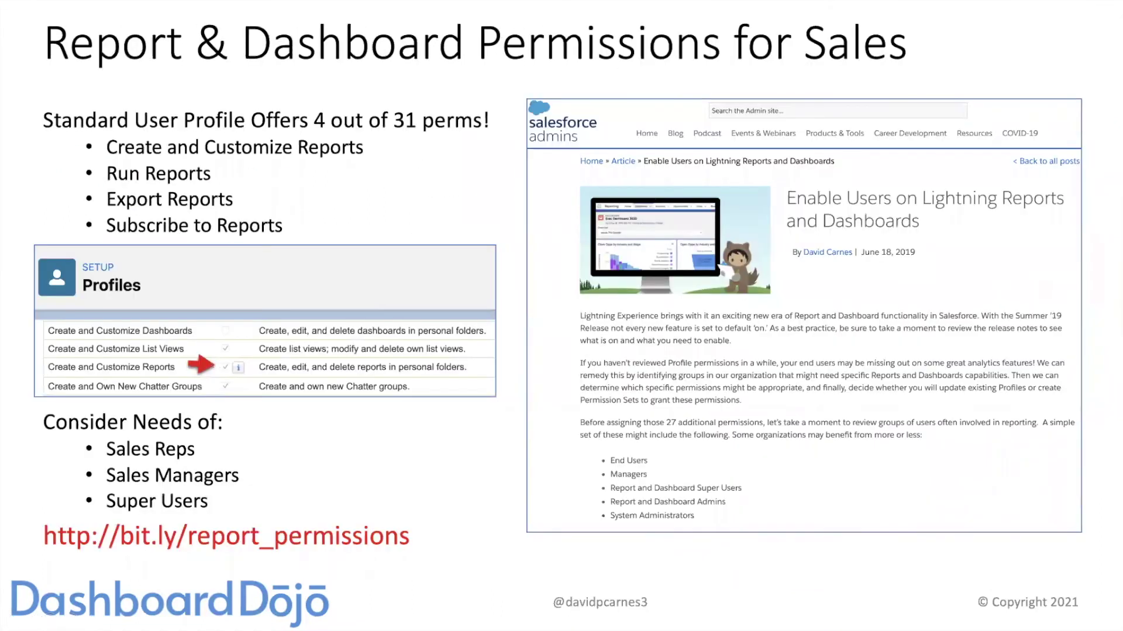
Switch to Firefox and bring up the Salesforce Admins article Enable Users on Lightning Reports and Dashboards.
{"action": "key", "text": "super+Tab"}
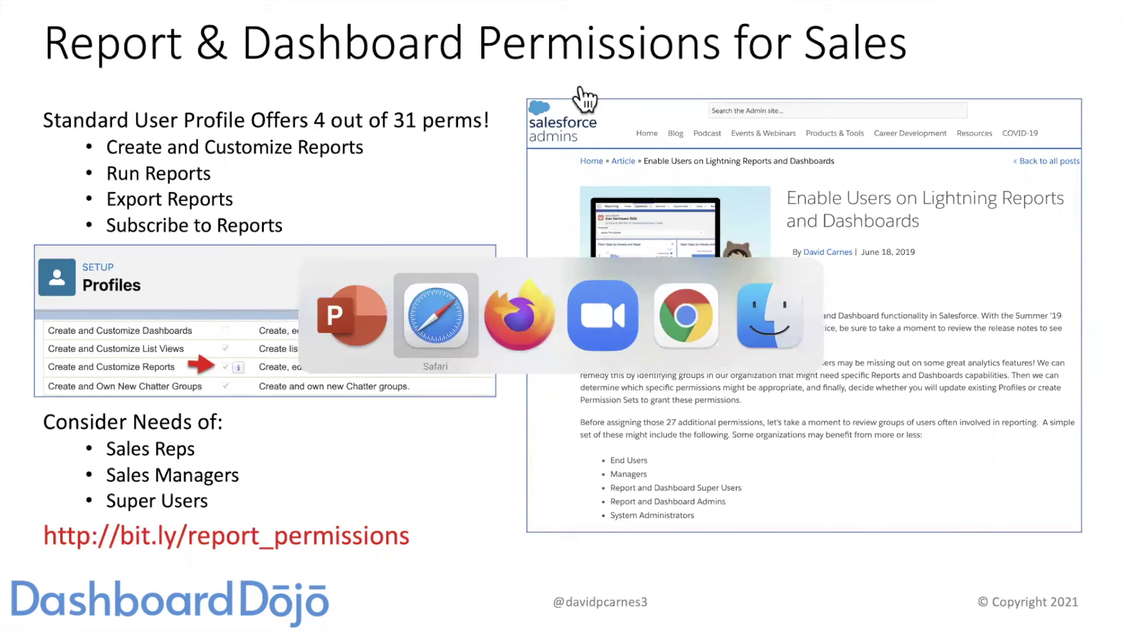
{"action": "key", "text": "super+Tab"}
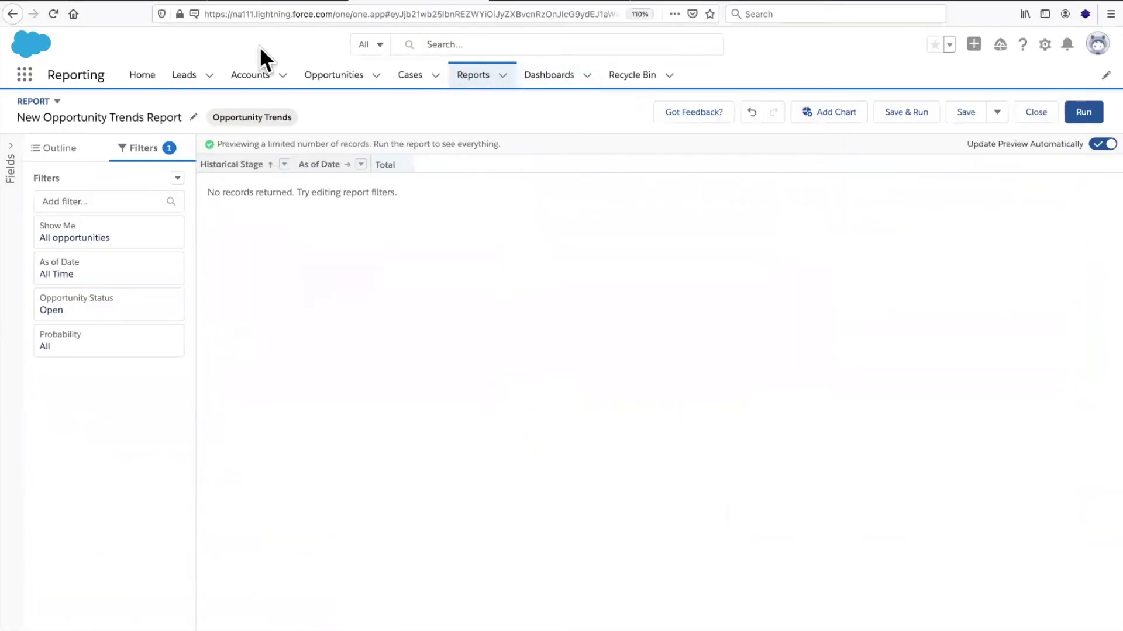
{"action": "key", "text": "super+Tab"}
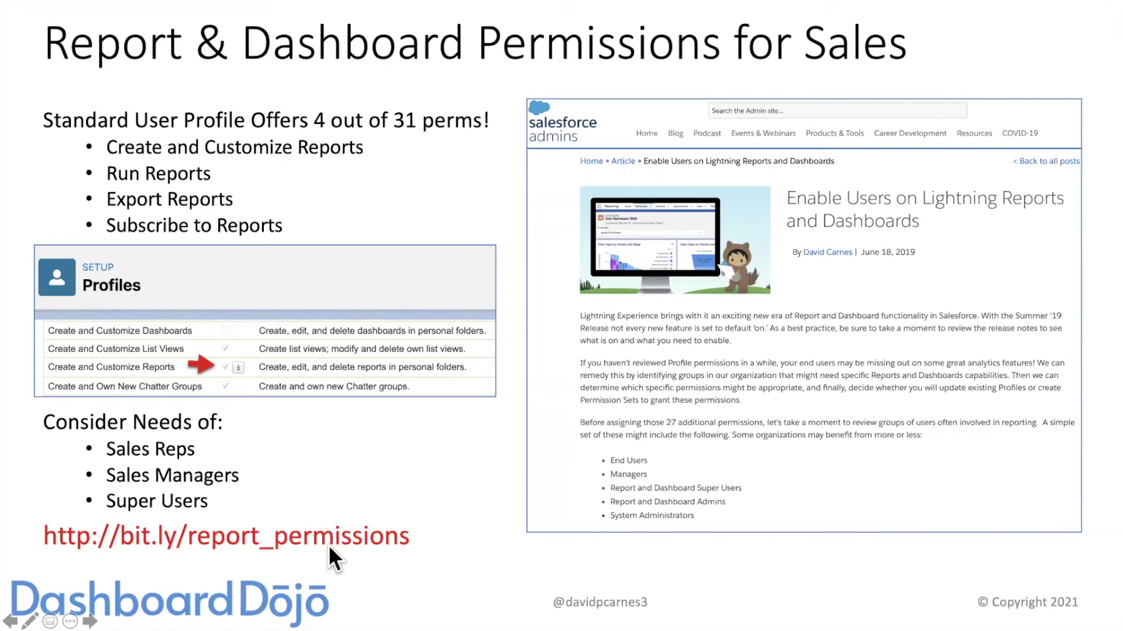
{"action": "key", "text": "super+Tab"}
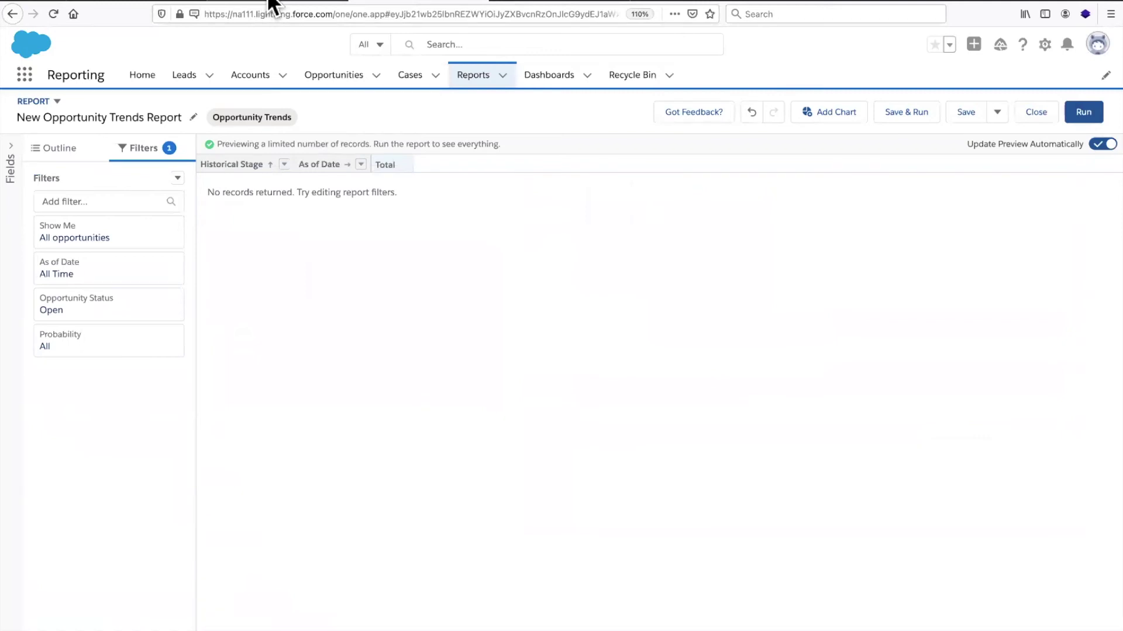
{"action": "left_click", "coordinate": [271, 5]}
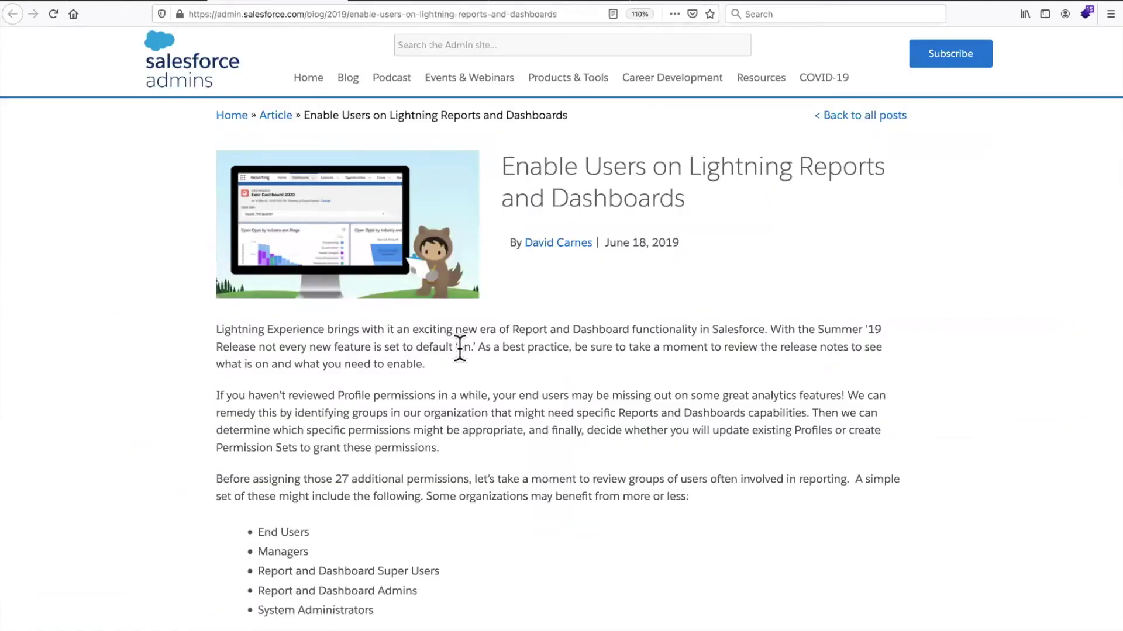
Review the article's title and its list of reporting user groups, highlighting Managers and Report and Dashboard Super Users.
{"action": "scroll", "coordinate": [459, 348], "scroll_direction": "down", "scroll_amount": 5}
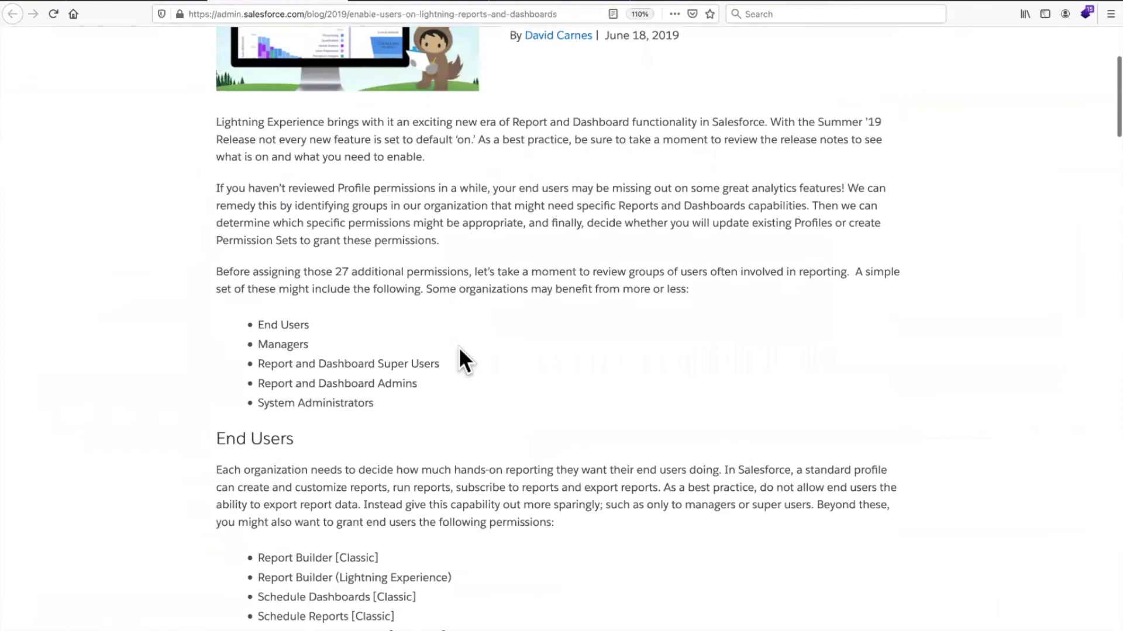
{"action": "scroll", "coordinate": [459, 346], "scroll_direction": "up", "scroll_amount": 4}
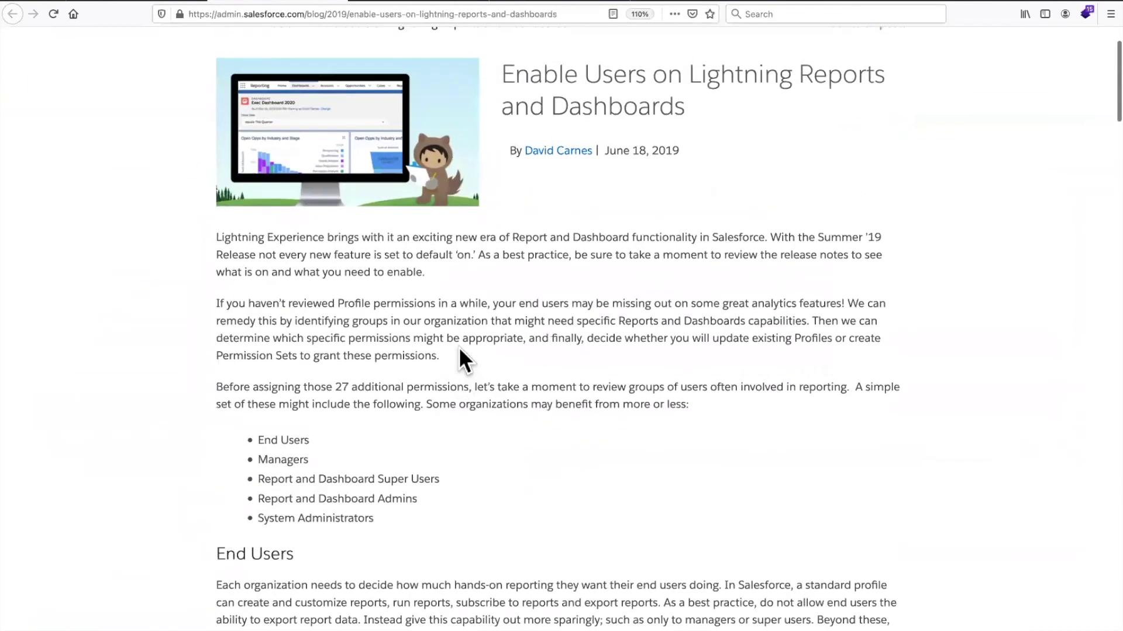
{"action": "scroll", "coordinate": [460, 348], "scroll_direction": "down", "scroll_amount": 2}
{"action": "left_click_drag", "start_coordinate": [580, 39], "coordinate": [767, 105]}
{"action": "scroll", "coordinate": [482, 388], "scroll_direction": "down", "scroll_amount": 5}
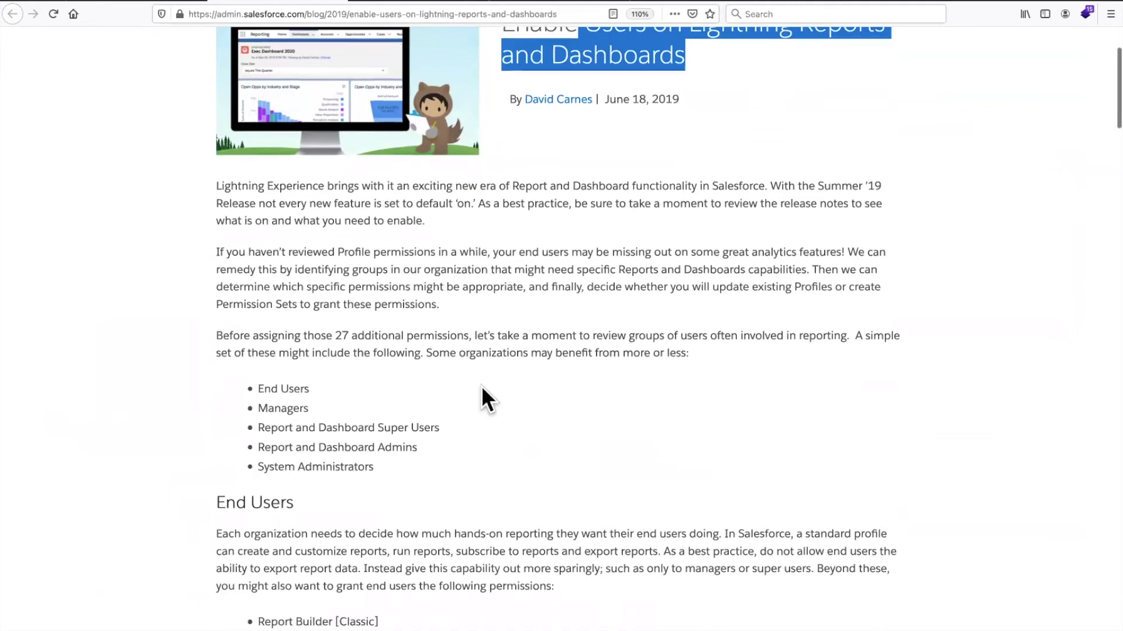
{"action": "left_click_drag", "start_coordinate": [253, 193], "coordinate": [481, 226]}
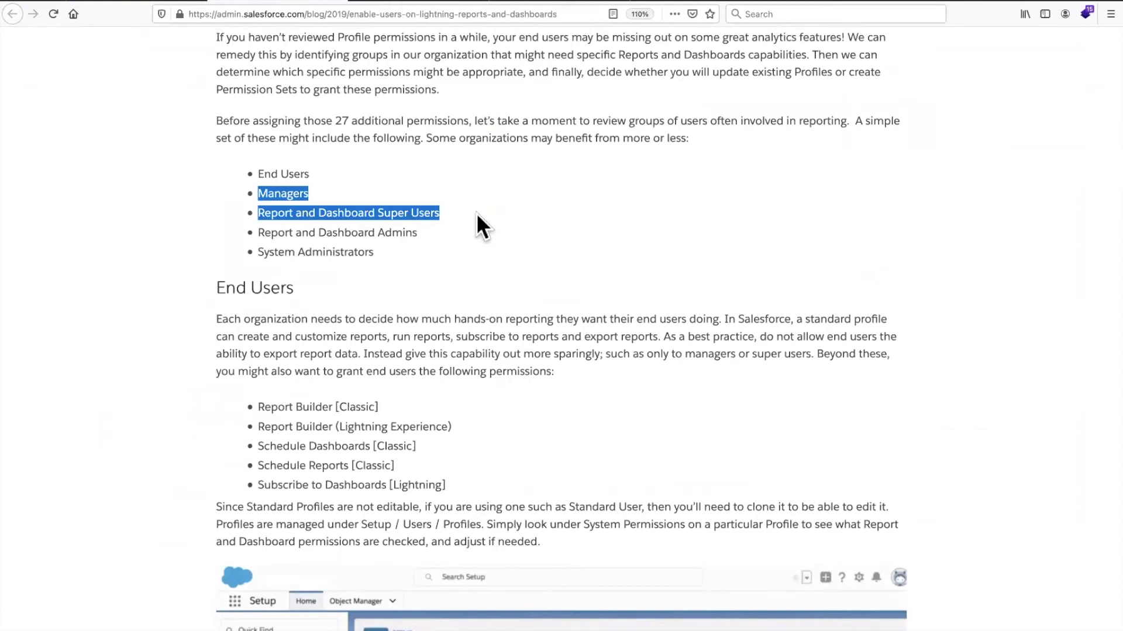
{"action": "left_click_drag", "start_coordinate": [403, 200], "coordinate": [259, 190]}
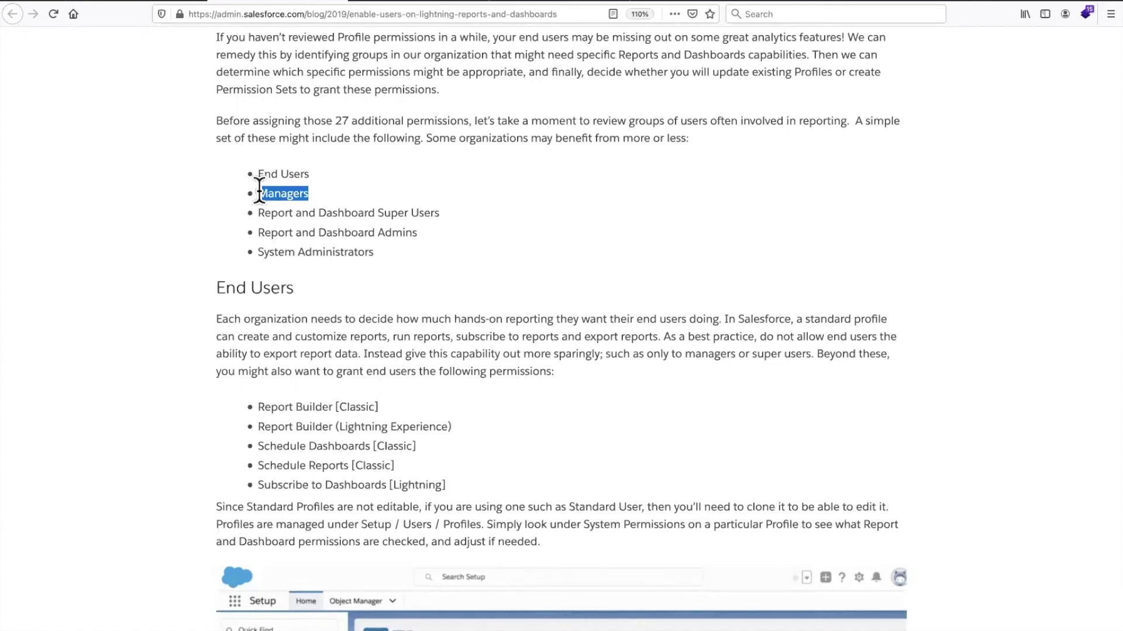
{"action": "left_click_drag", "start_coordinate": [457, 211], "coordinate": [257, 209]}
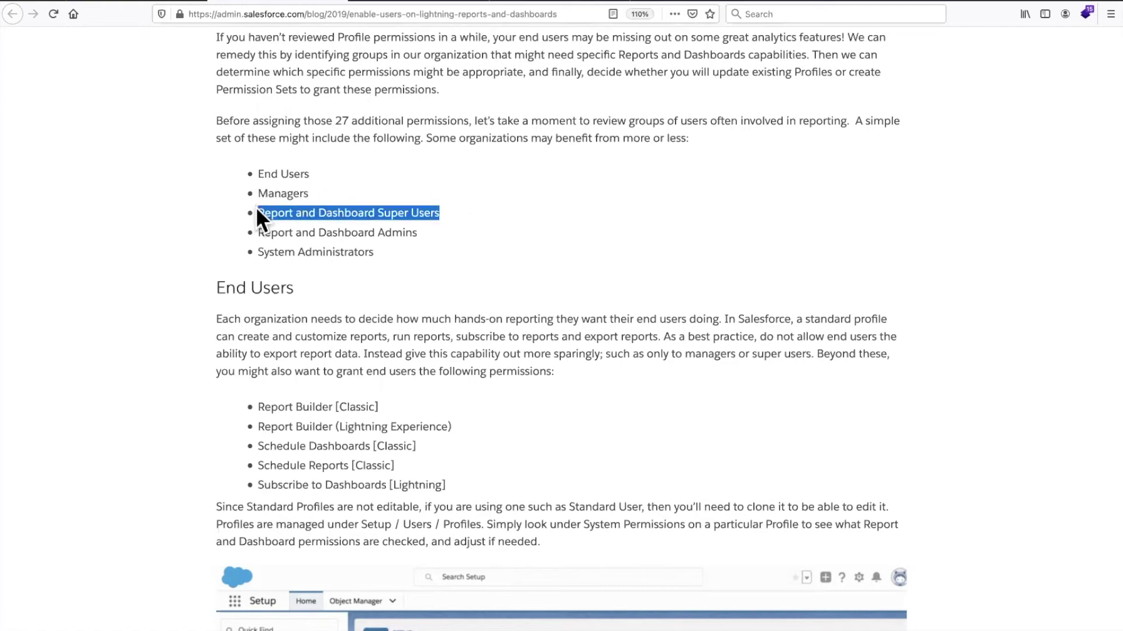
Examine the permissions recommended in the article's Managers section, highlighting the dashboard subscription recipients and View My Team's Dashboards entries.
{"action": "scroll", "coordinate": [501, 326], "scroll_direction": "down", "scroll_amount": 10}
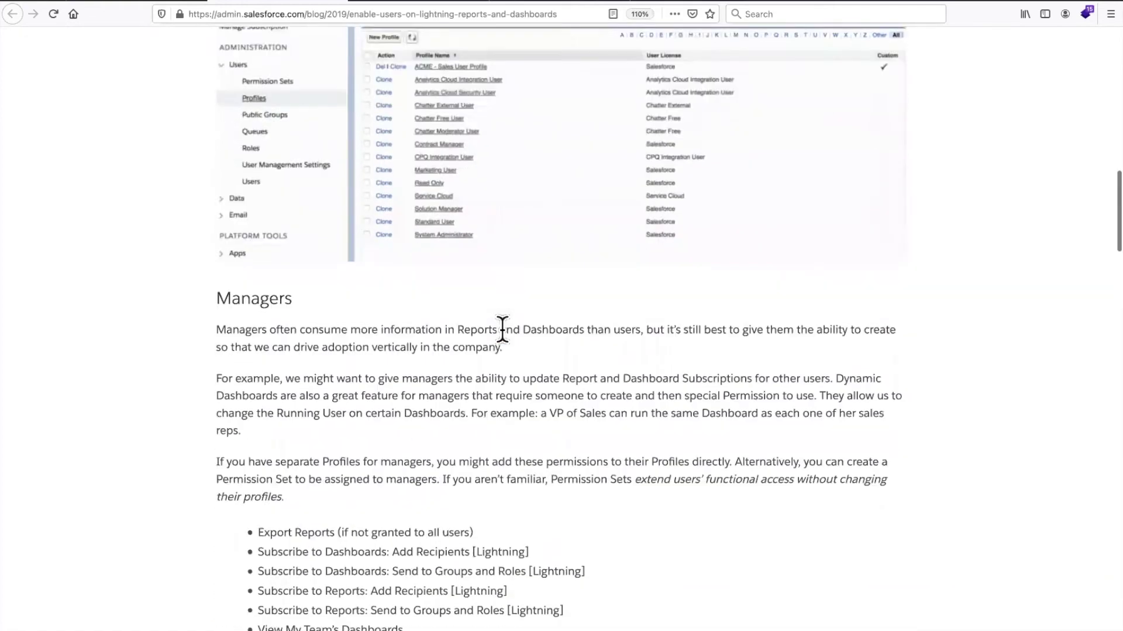
{"action": "scroll", "coordinate": [502, 328], "scroll_direction": "down", "scroll_amount": 5}
{"action": "scroll", "coordinate": [467, 310], "scroll_direction": "up", "scroll_amount": 2}
{"action": "scroll", "coordinate": [351, 304], "scroll_direction": "down", "scroll_amount": 1}
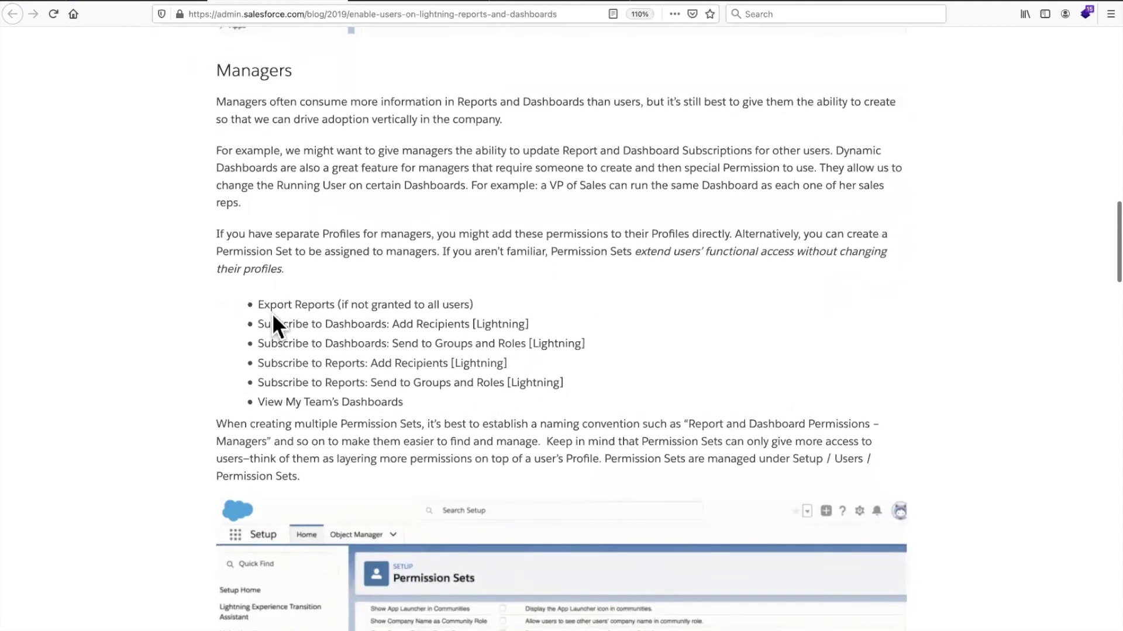
{"action": "scroll", "coordinate": [272, 313], "scroll_direction": "up", "scroll_amount": 5}
{"action": "scroll", "coordinate": [368, 350], "scroll_direction": "down", "scroll_amount": 2}
{"action": "left_click_drag", "start_coordinate": [249, 164], "coordinate": [386, 164]}
{"action": "left_click_drag", "start_coordinate": [253, 197], "coordinate": [513, 214]}
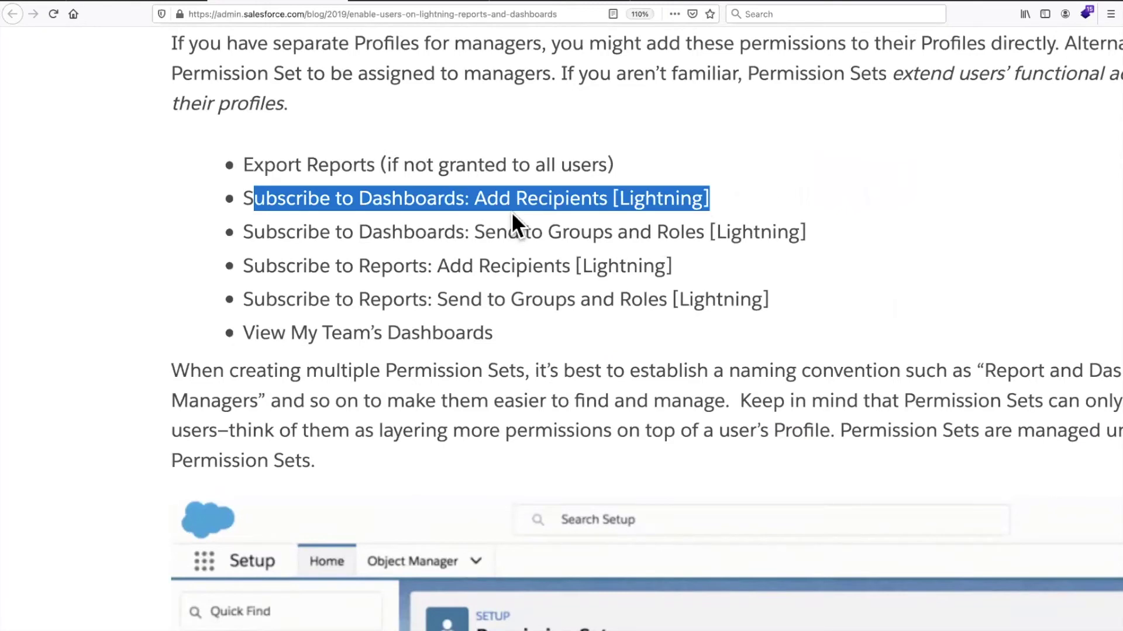
{"action": "left_click", "coordinate": [469, 268]}
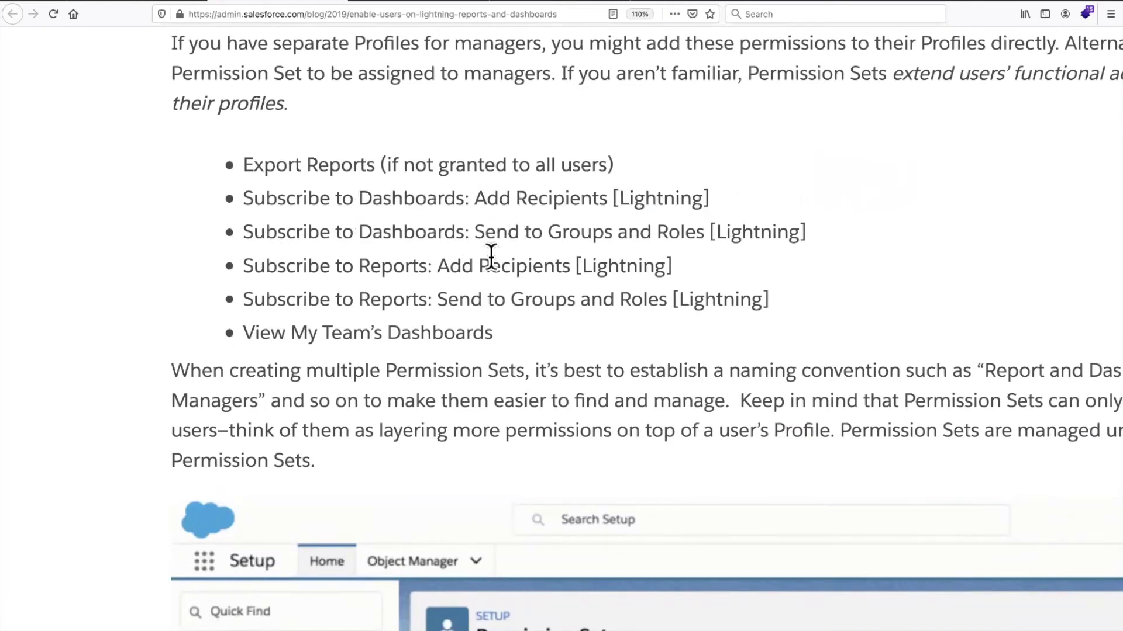
{"action": "left_click_drag", "start_coordinate": [554, 330], "coordinate": [238, 338]}
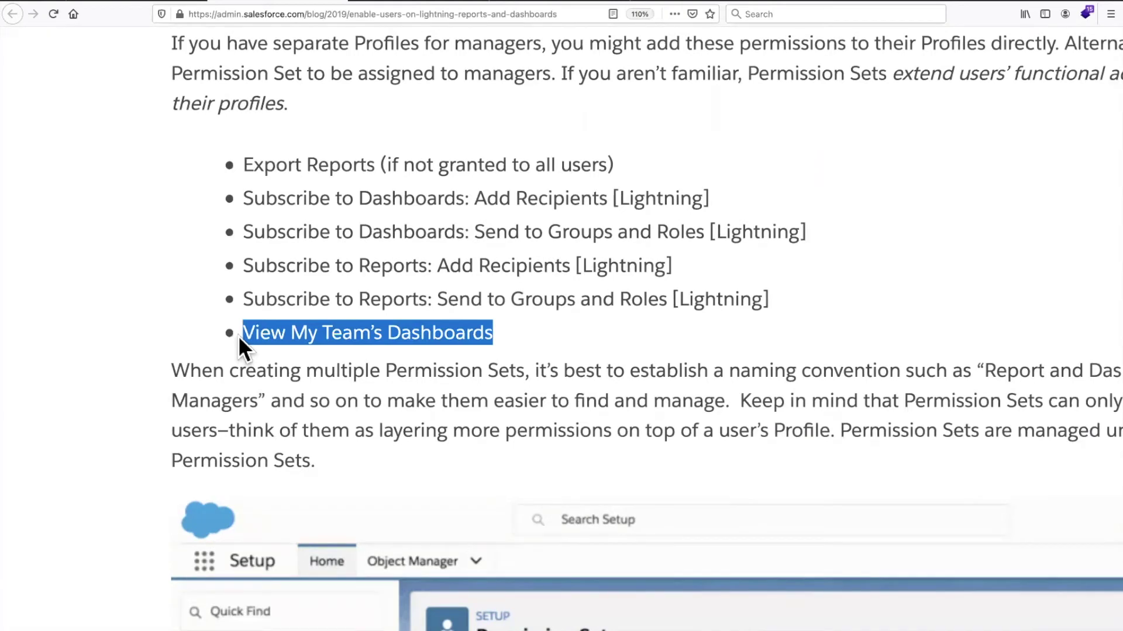
Switch back to the PowerPoint presentation and show the slide Laura Preps for Pipeline Call w/Leadership.
{"action": "key", "text": "super+Tab"}
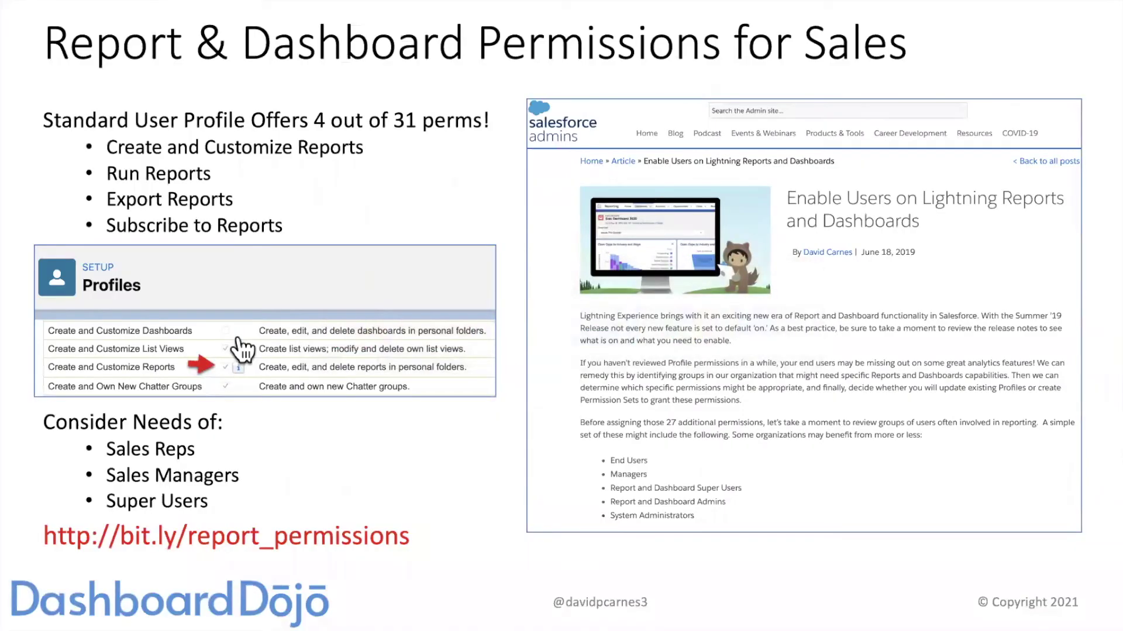
{"action": "key", "text": "Right"}
{"action": "key", "text": "Right"}
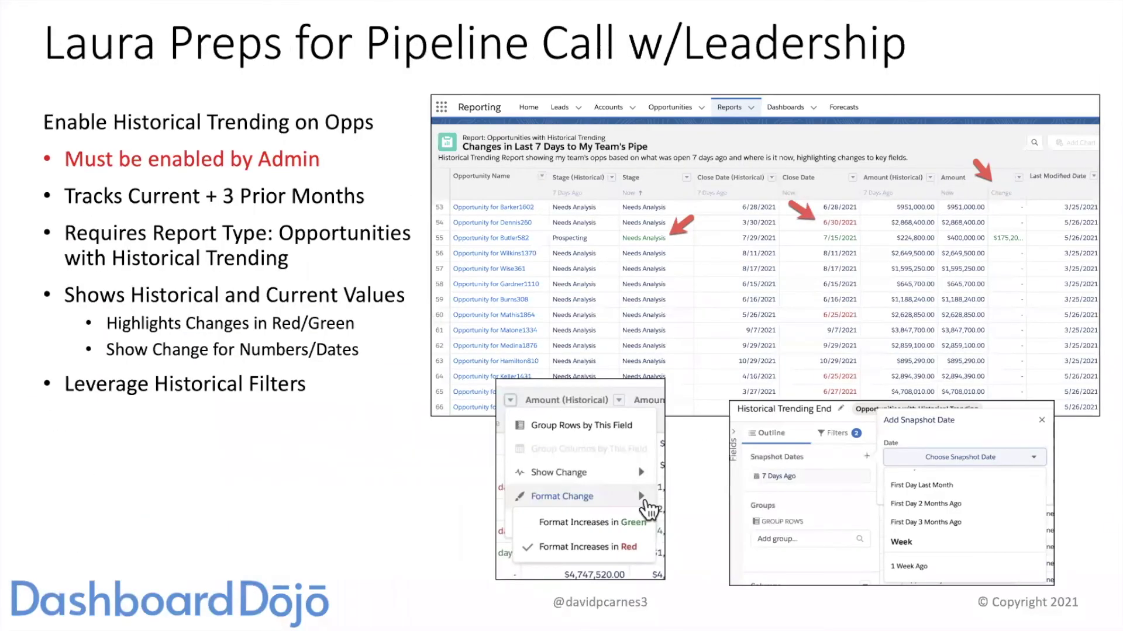